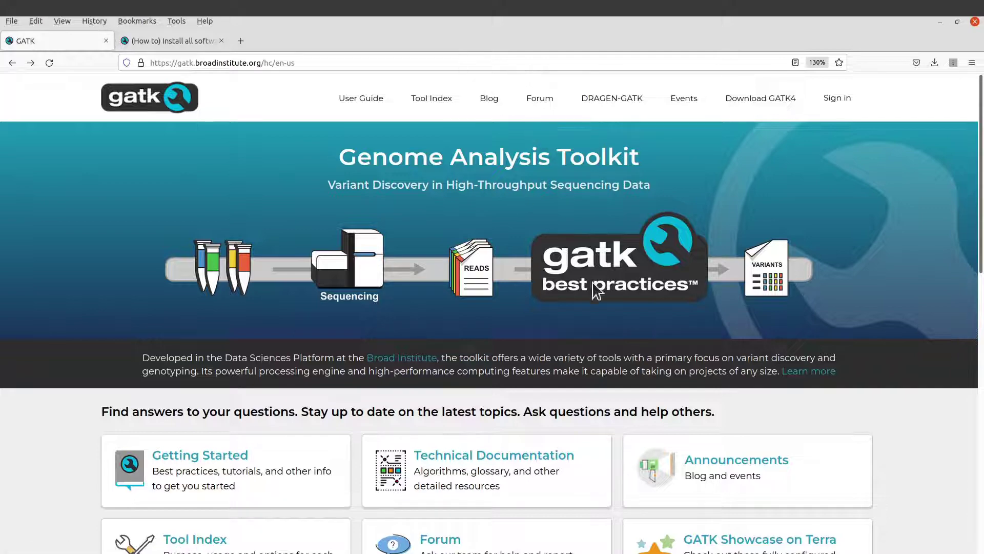
# Step: Open the GATK4 download releases page from the GATK homepage
pyautogui.scroll(-5, 666, 469)
pyautogui.scroll(3, 668, 472)
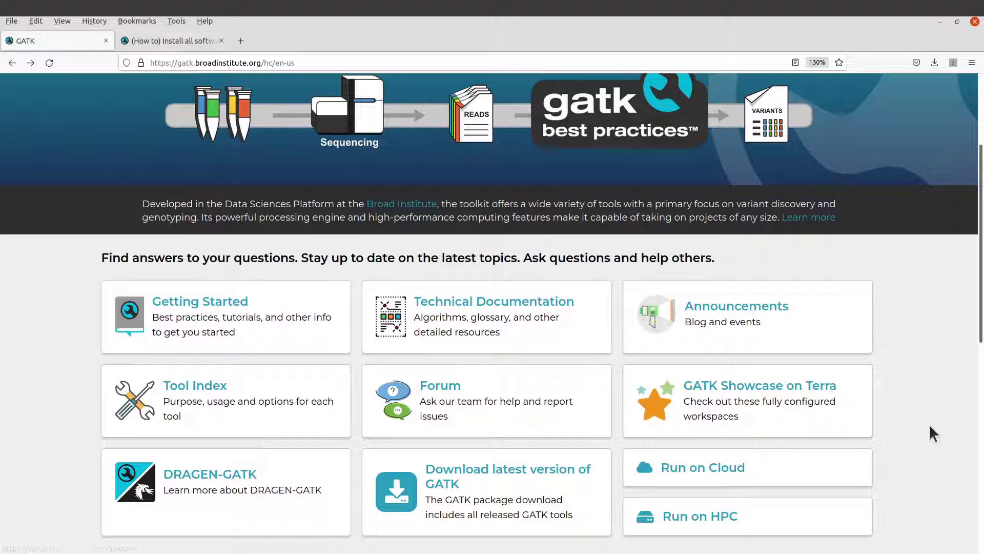
pyautogui.scroll(3, 930, 426)
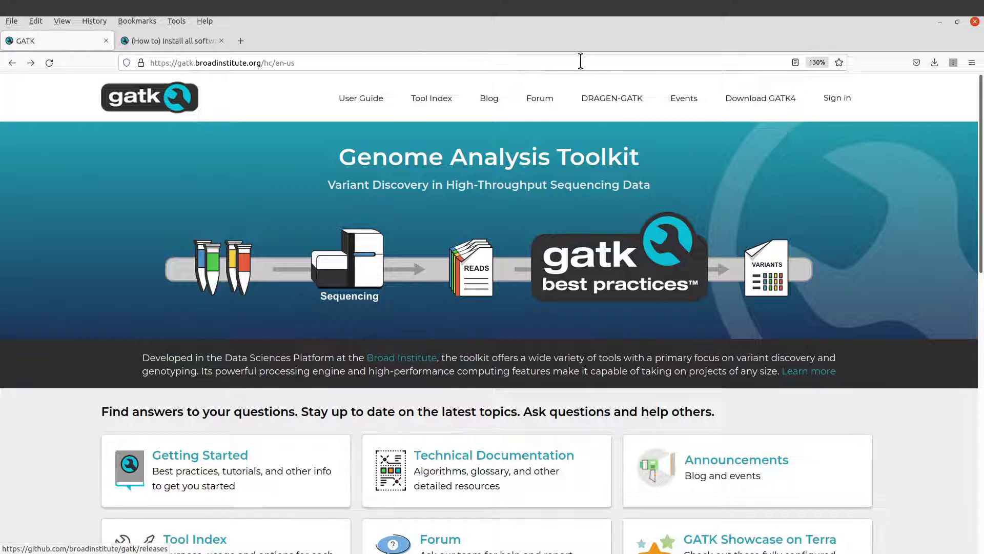
pyautogui.click(784, 102)
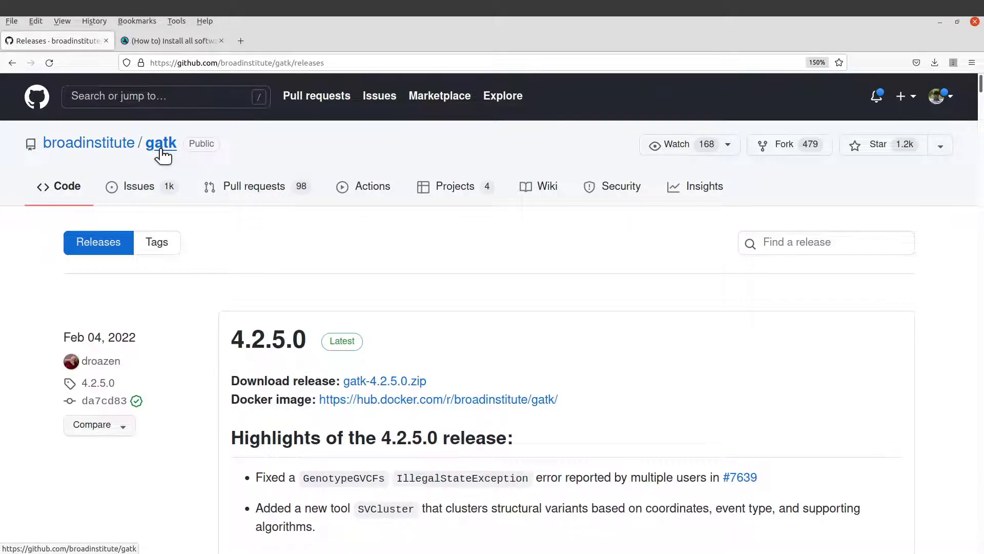
# Step: Open the gatk repository's README and examine what its Requirements section lists for running GATK
pyautogui.moveTo(79, 142)
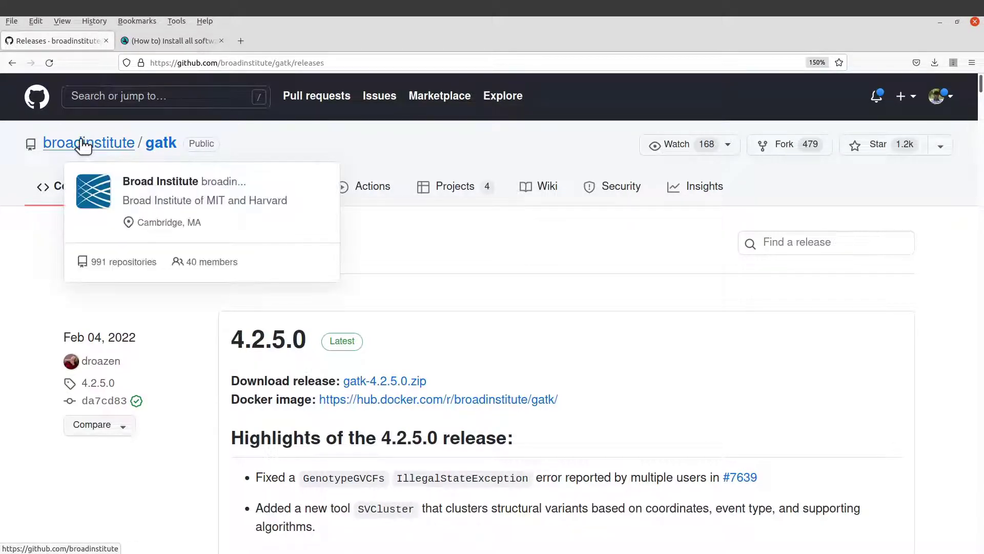
pyautogui.click(166, 149)
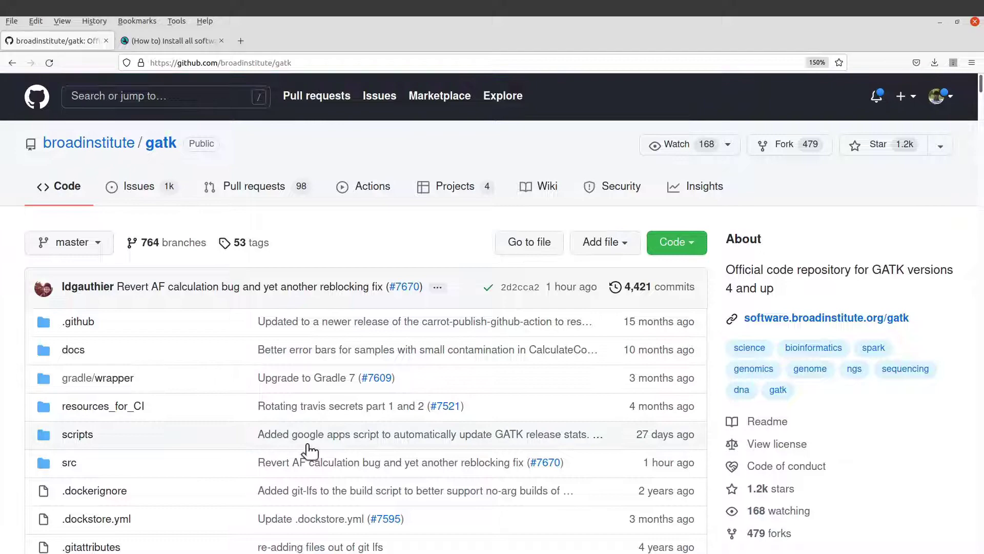
pyautogui.scroll(-10, 340, 469)
pyautogui.scroll(-10, 340, 469)
pyautogui.scroll(2, 341, 469)
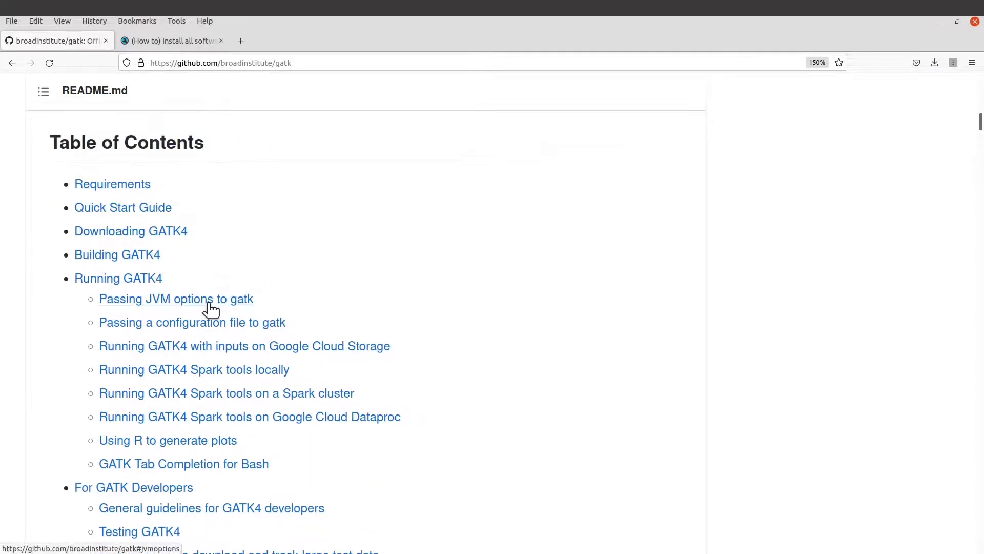
pyautogui.click(136, 189)
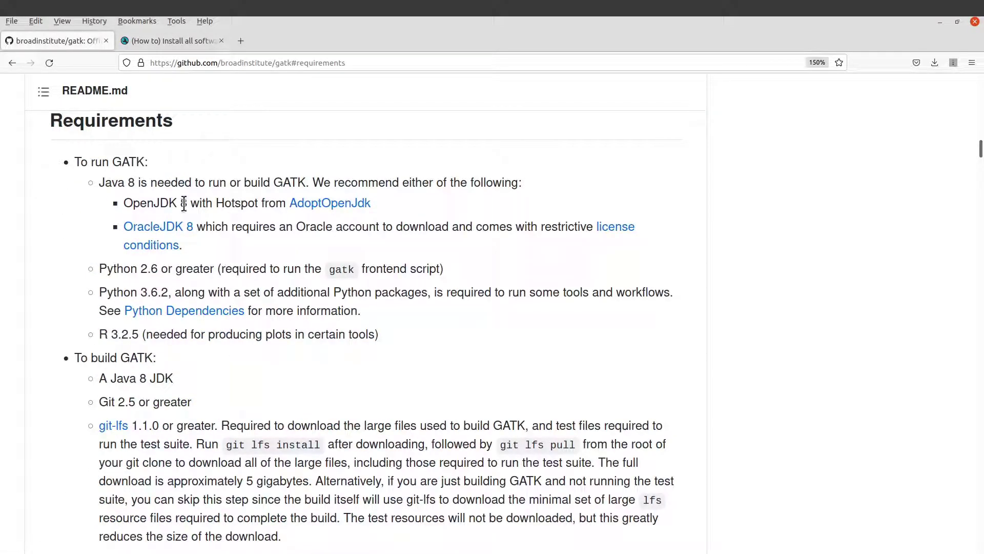
pyautogui.moveTo(51, 150); pyautogui.dragTo(420, 339)
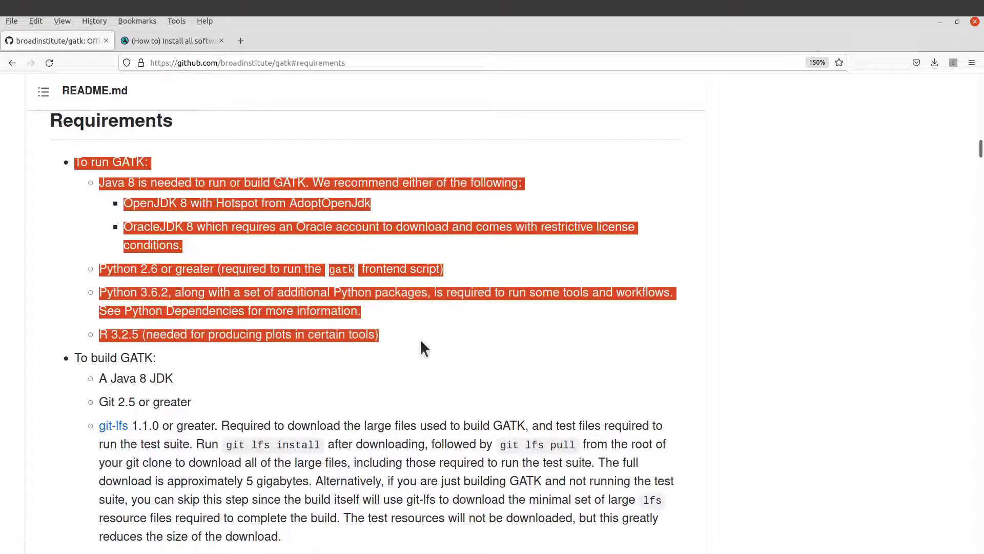
pyautogui.click(420, 339)
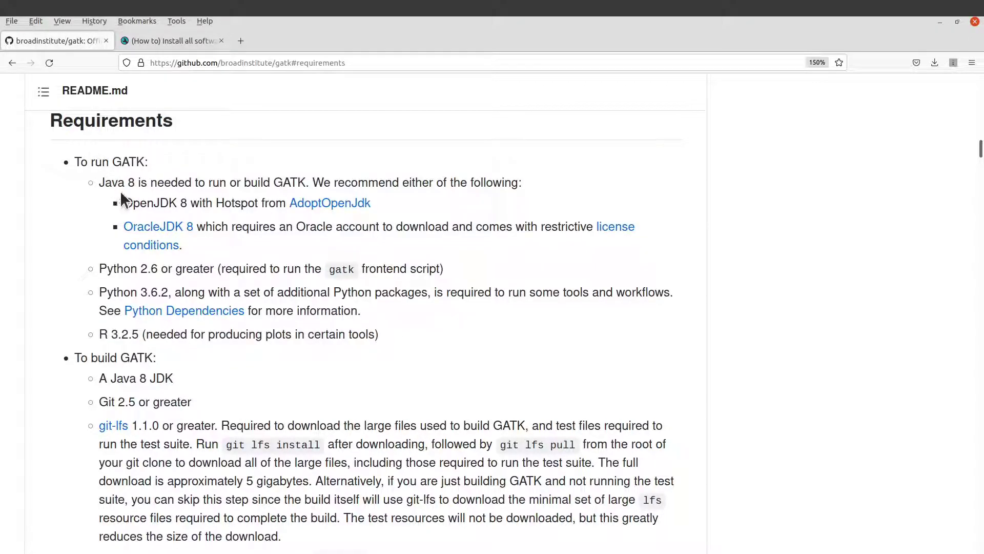
pyautogui.moveTo(99, 183); pyautogui.dragTo(398, 343)
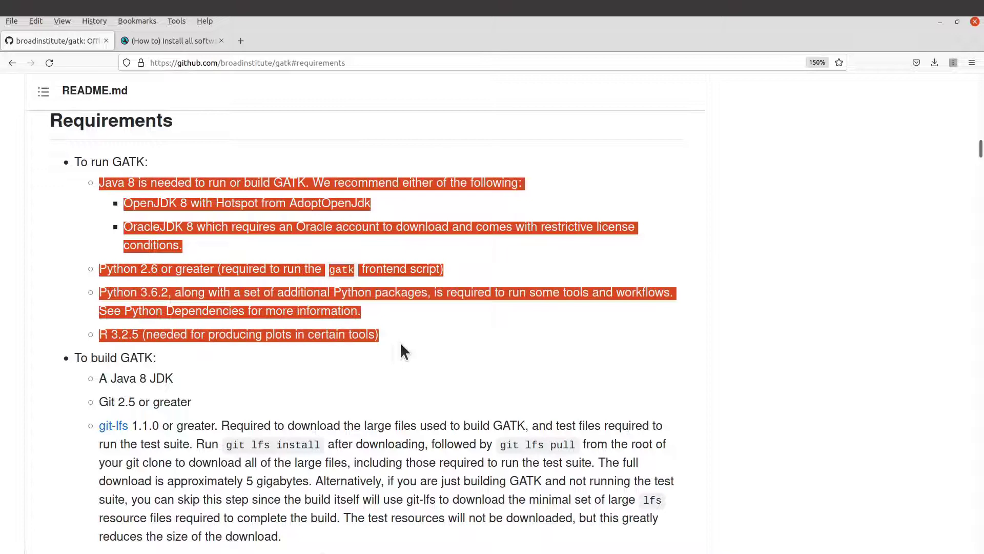
pyautogui.click(401, 341)
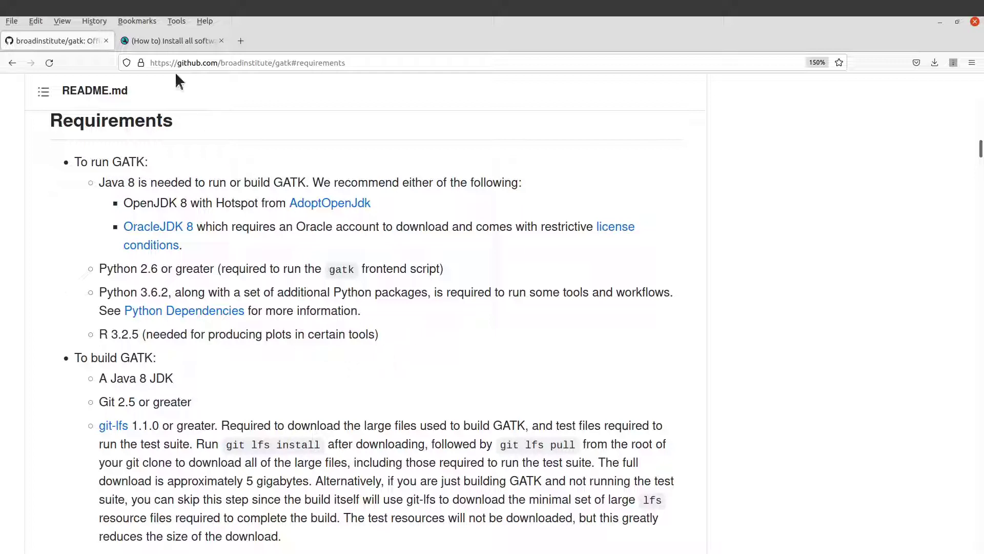
# Step: Examine the prerequisites and the software packages list in the GATK how-to article on installing packages for the Best Practices
pyautogui.click(166, 45)
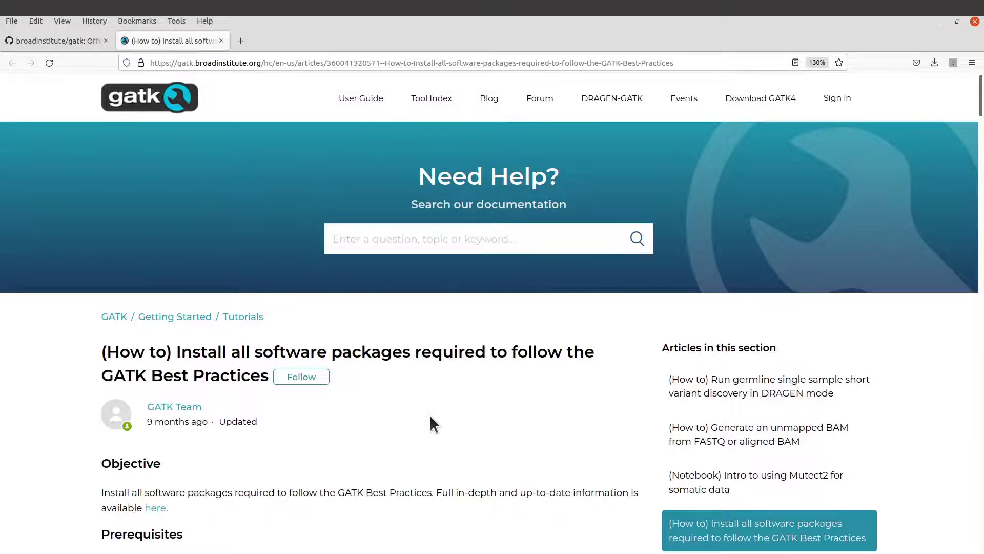
pyautogui.scroll(-3, 429, 414)
pyautogui.scroll(-3, 430, 414)
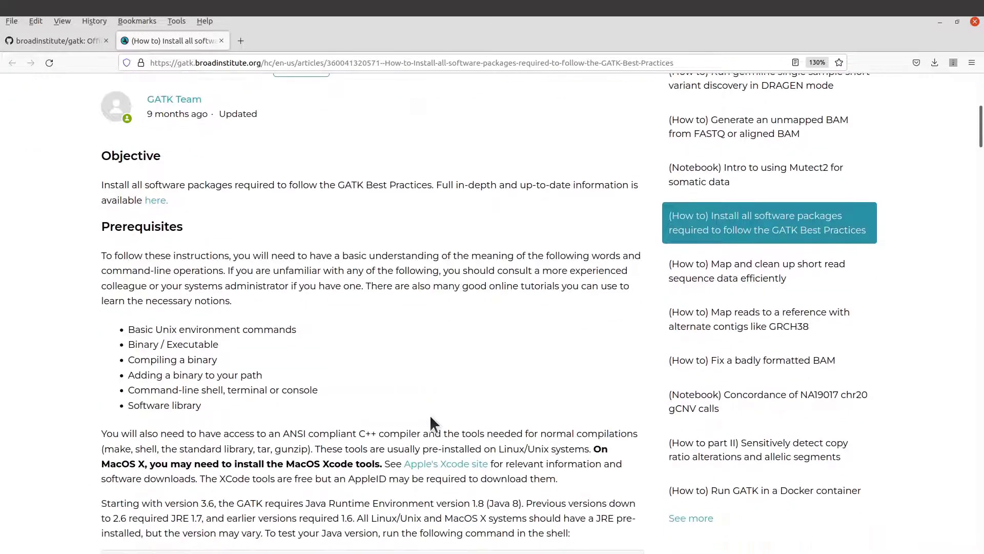
pyautogui.scroll(-3, 431, 418)
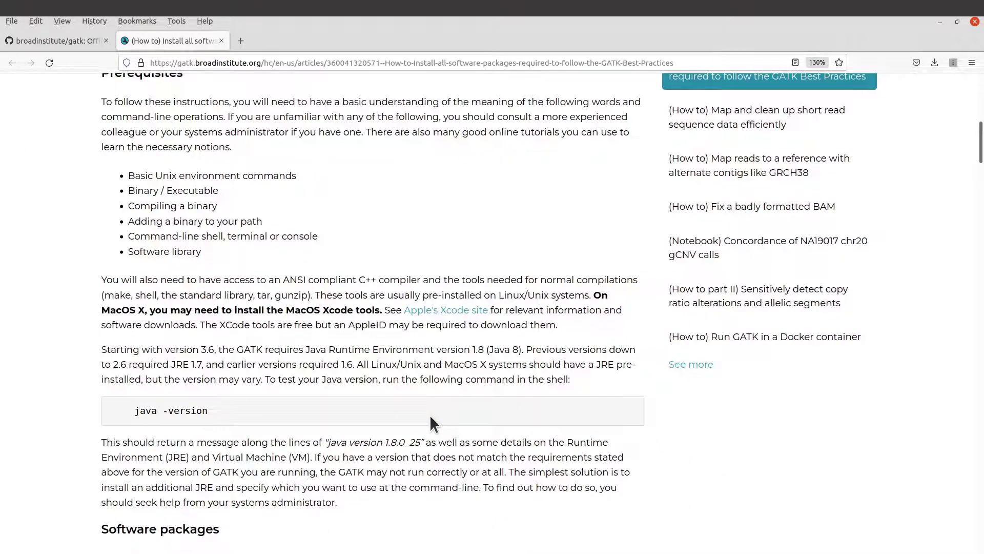
pyautogui.scroll(4, 431, 418)
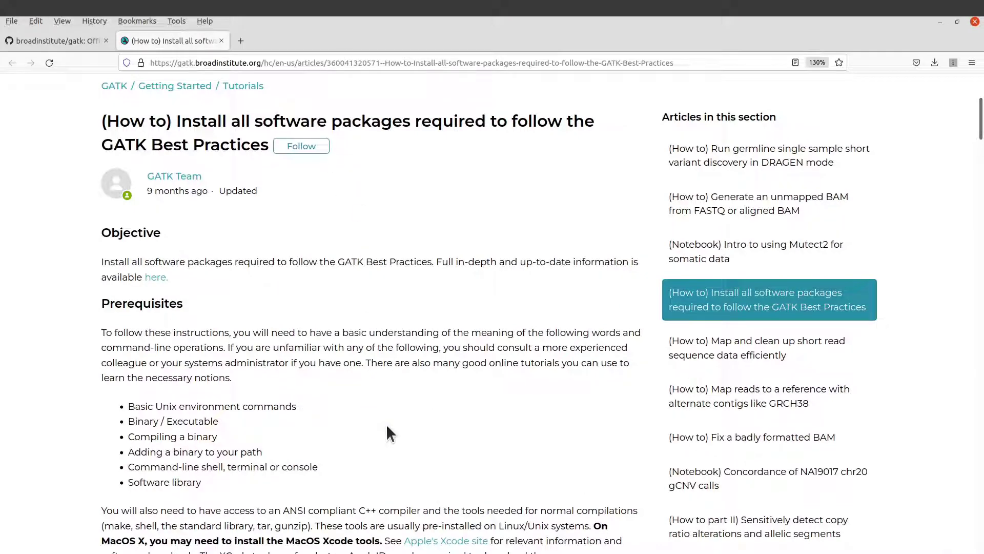
pyautogui.scroll(-9, 387, 427)
pyautogui.scroll(-5, 387, 426)
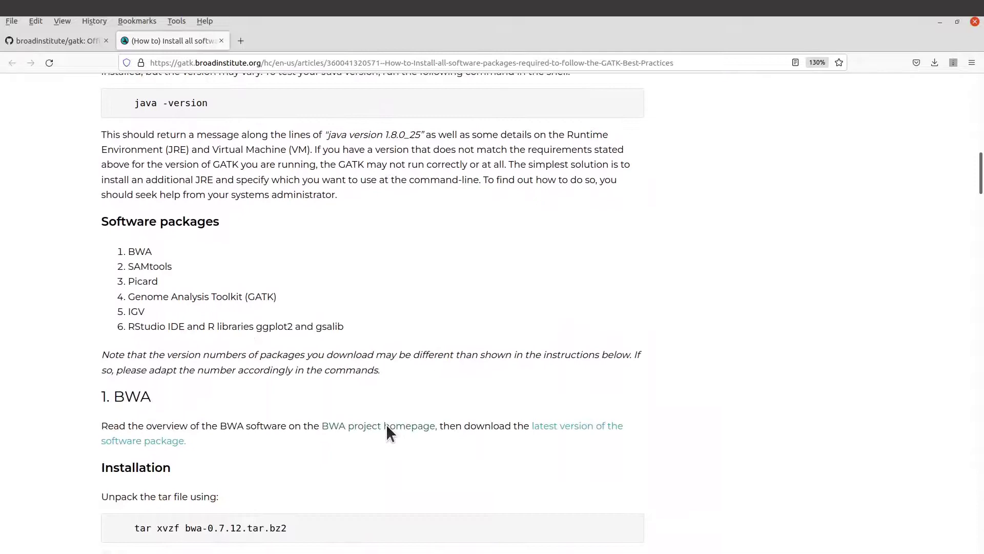
pyautogui.scroll(-6, 387, 426)
pyautogui.scroll(6, 390, 430)
pyautogui.moveTo(132, 222); pyautogui.dragTo(155, 336)
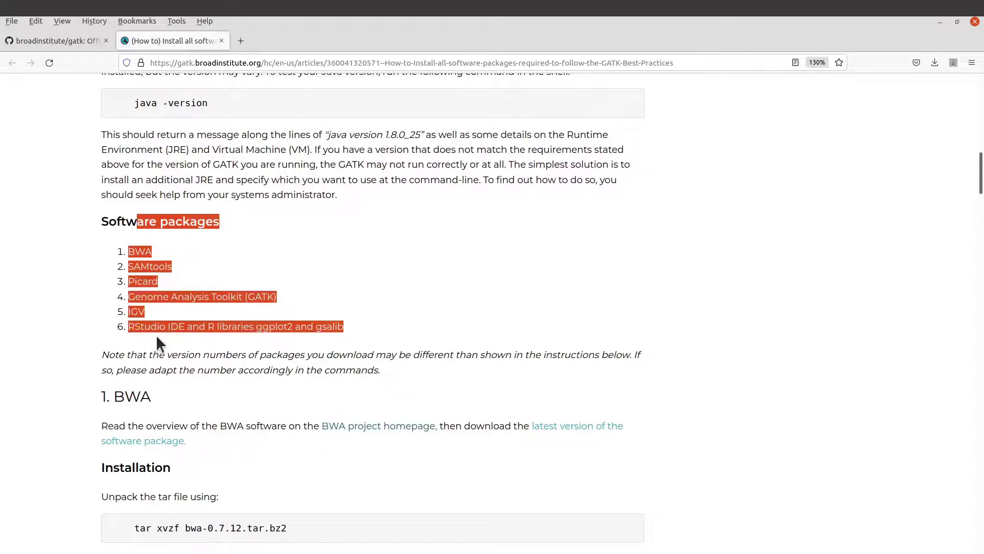
pyautogui.click(164, 334)
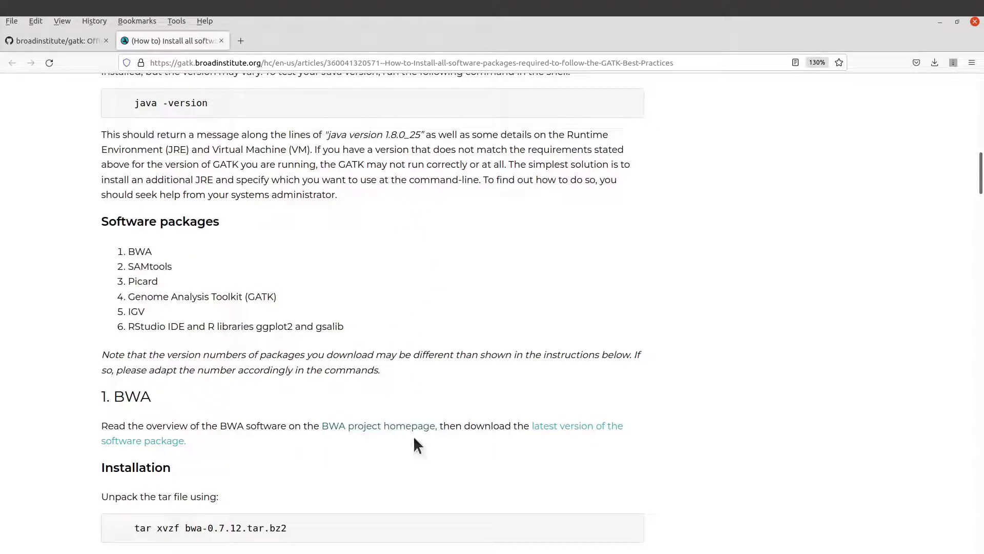
# Step: Examine the article's BWA and SAMtools instructions and the Genome Analysis Toolkit (GATK) entry in the software packages list
pyautogui.scroll(-6, 413, 435)
pyautogui.scroll(-5, 413, 436)
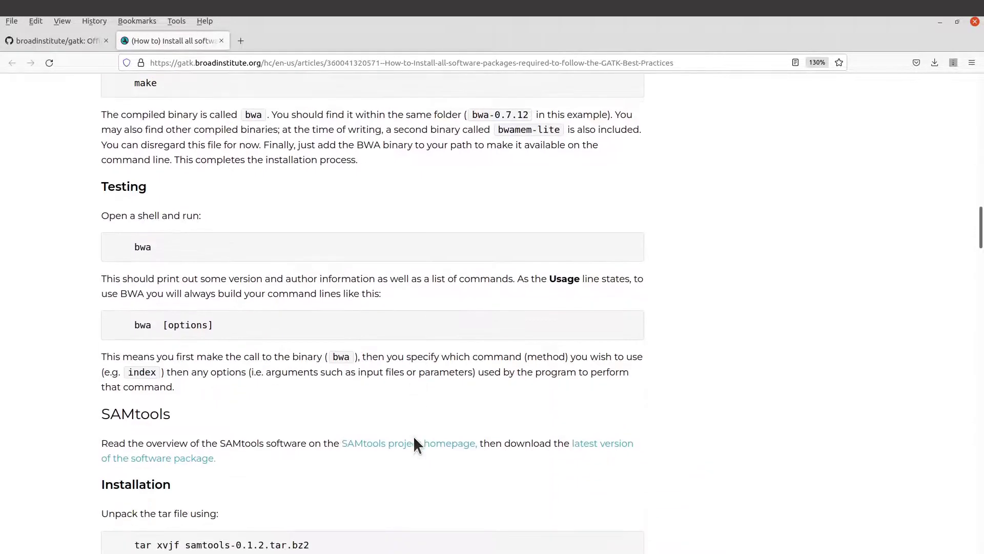
pyautogui.scroll(6, 413, 436)
pyautogui.scroll(4, 413, 436)
pyautogui.moveTo(415, 446); pyautogui.dragTo(266, 353)
pyautogui.click(218, 283)
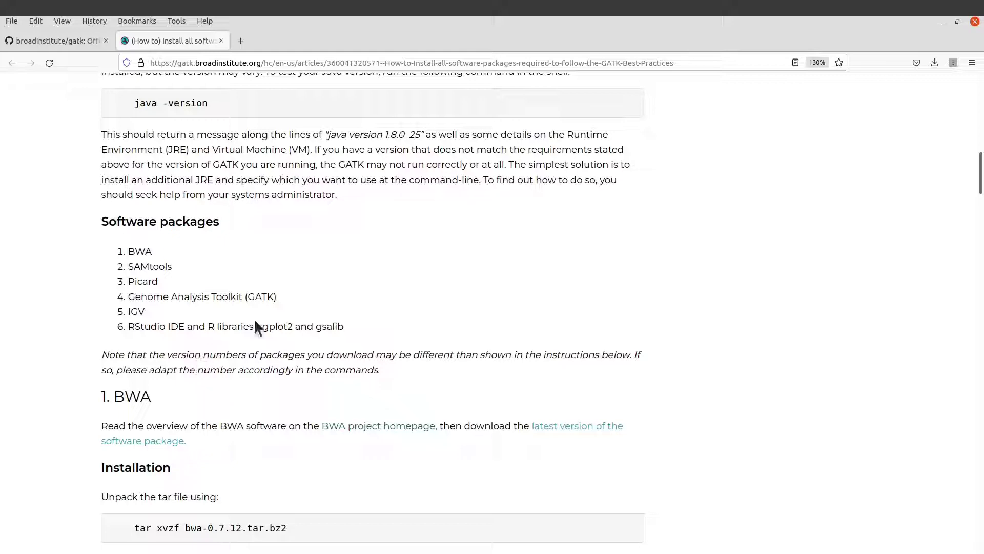
pyautogui.moveTo(288, 294)
pyautogui.mouseDown()
pyautogui.moveTo(128, 296)
pyautogui.moveTo(306, 289)
pyautogui.mouseUp()
pyautogui.click(304, 294)
pyautogui.moveTo(291, 297); pyautogui.dragTo(202, 297)
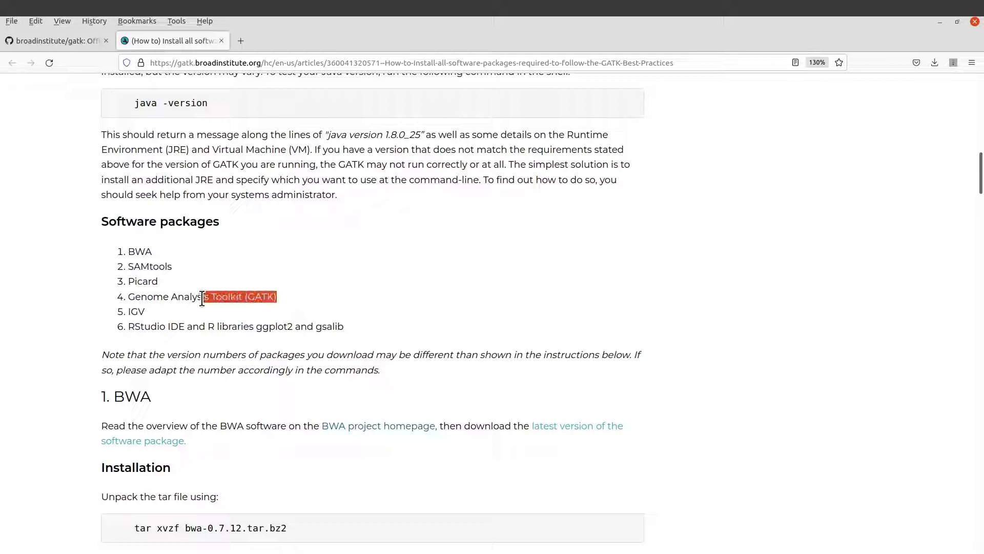
pyautogui.click(201, 298)
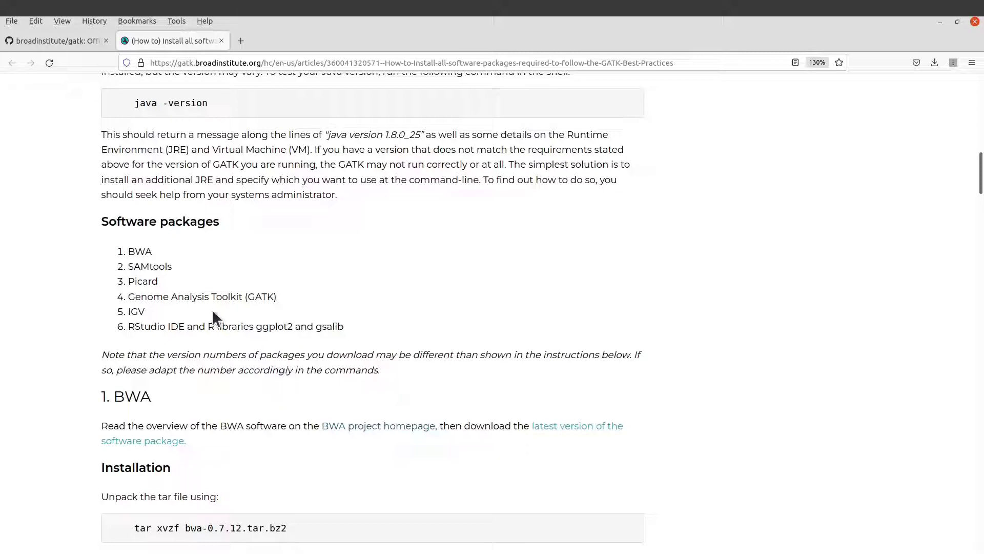
pyautogui.moveTo(299, 298); pyautogui.dragTo(126, 297)
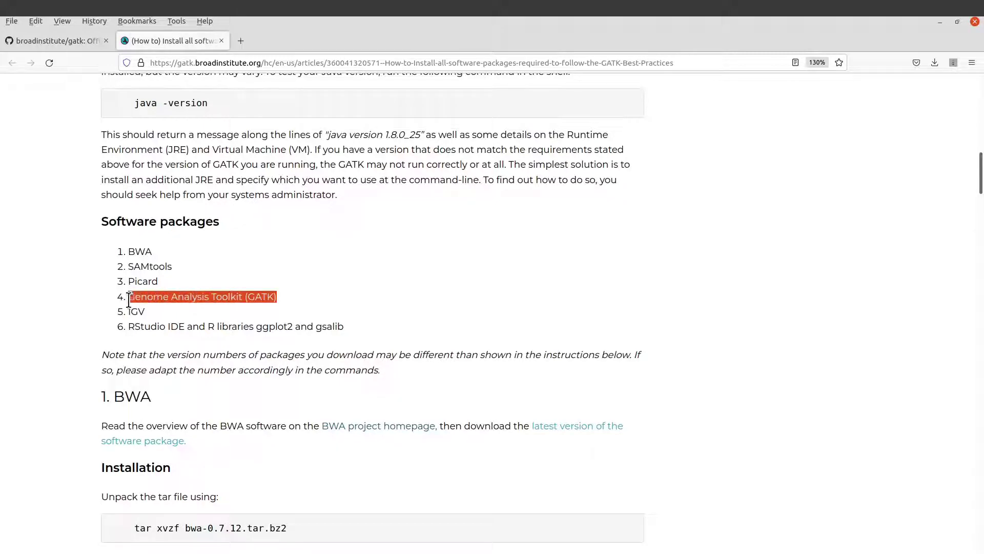
pyautogui.click(373, 295)
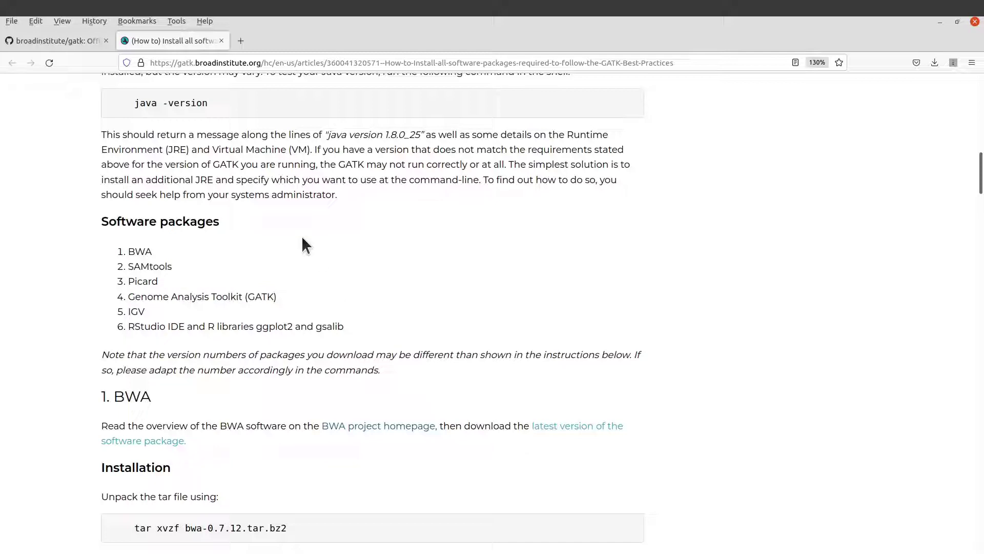
# Step: Return to the gatk repository's Releases page and open the 4.2.5.0 release's own page at its download links
pyautogui.click(77, 37)
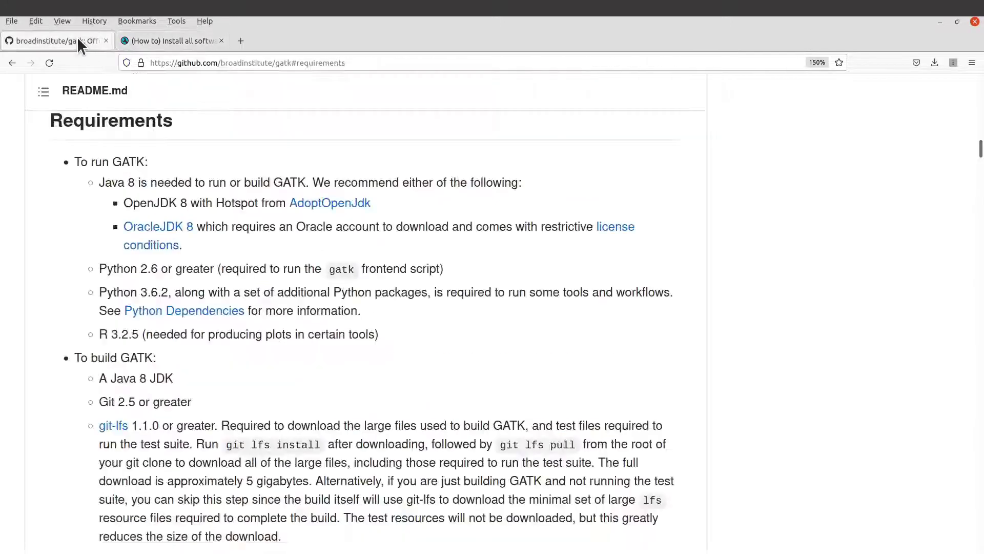
pyautogui.rightClick(12, 62)
pyautogui.click(36, 82)
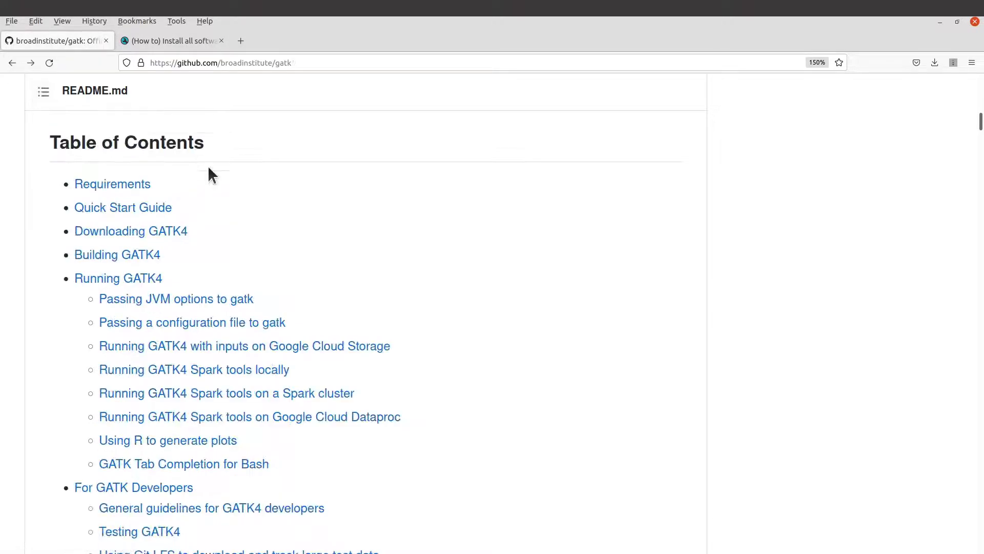
pyautogui.rightClick(14, 63)
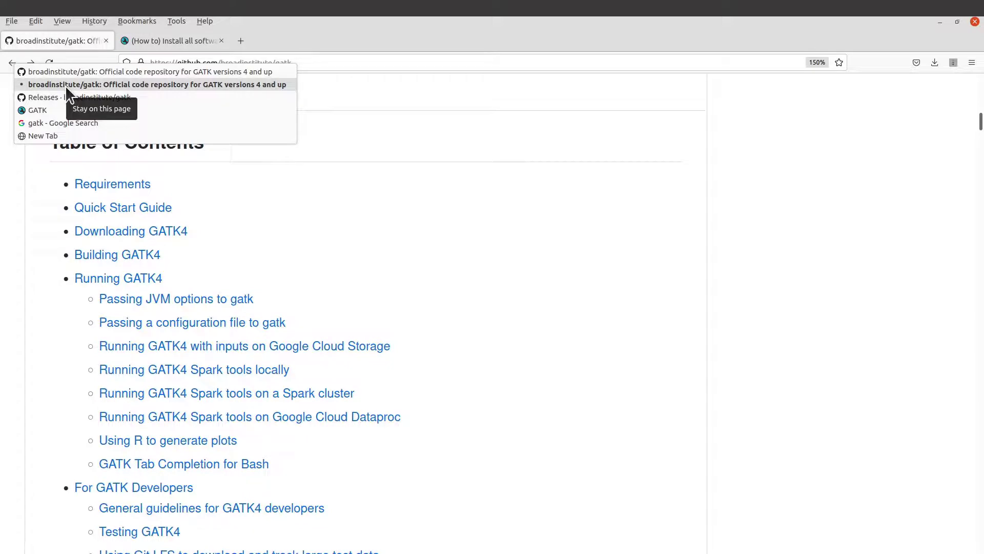
pyautogui.click(81, 97)
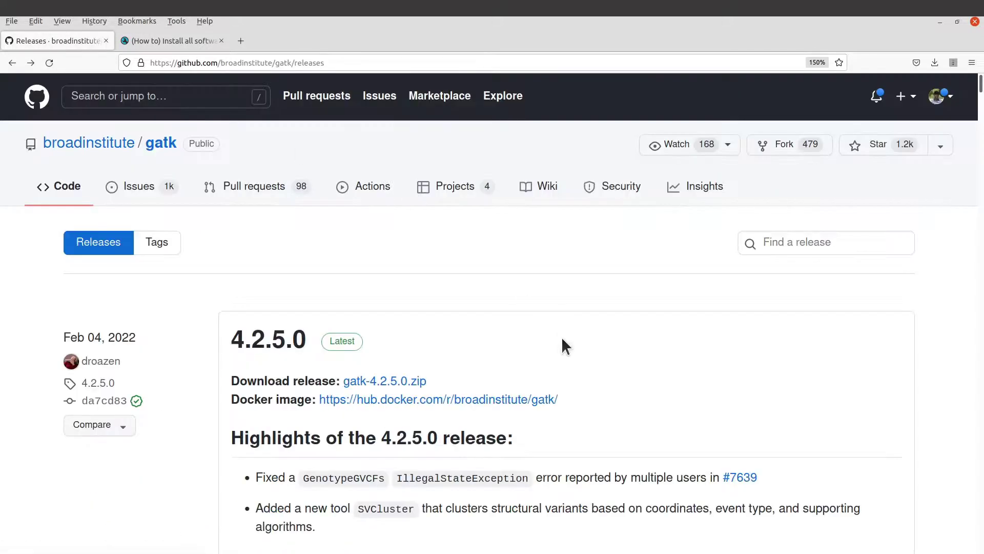
pyautogui.scroll(-3, 561, 336)
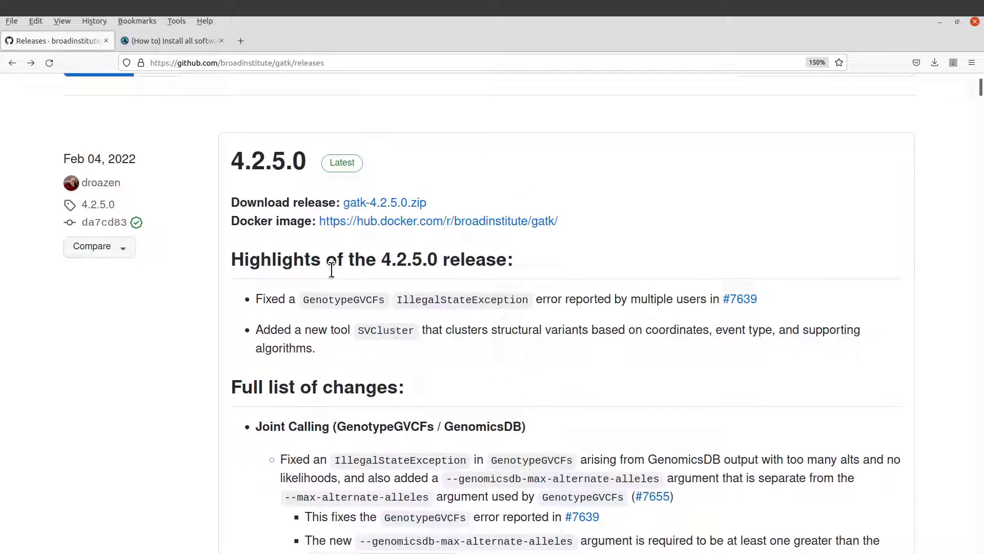
pyautogui.click(275, 167)
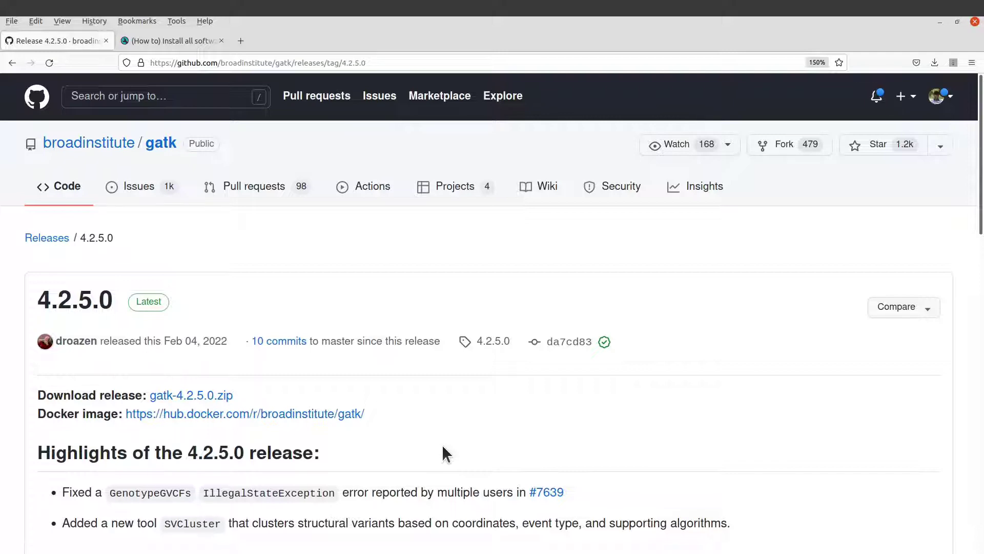
pyautogui.scroll(-5, 444, 448)
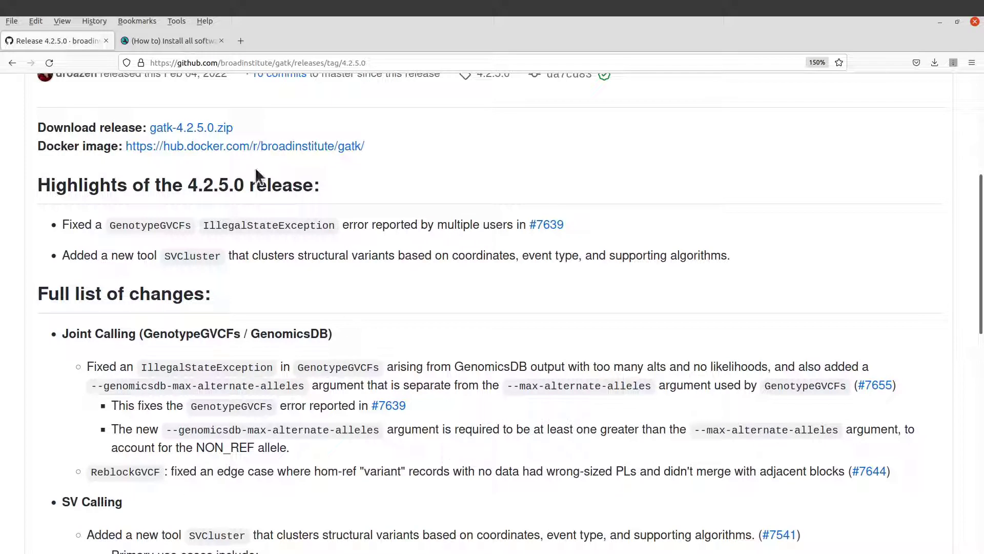
pyautogui.click(188, 137)
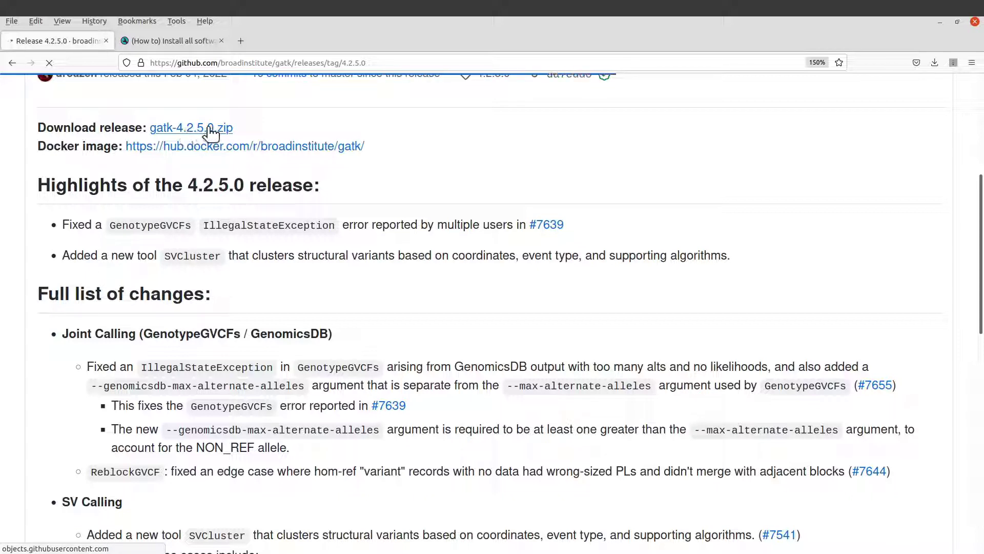
pyautogui.click(188, 128)
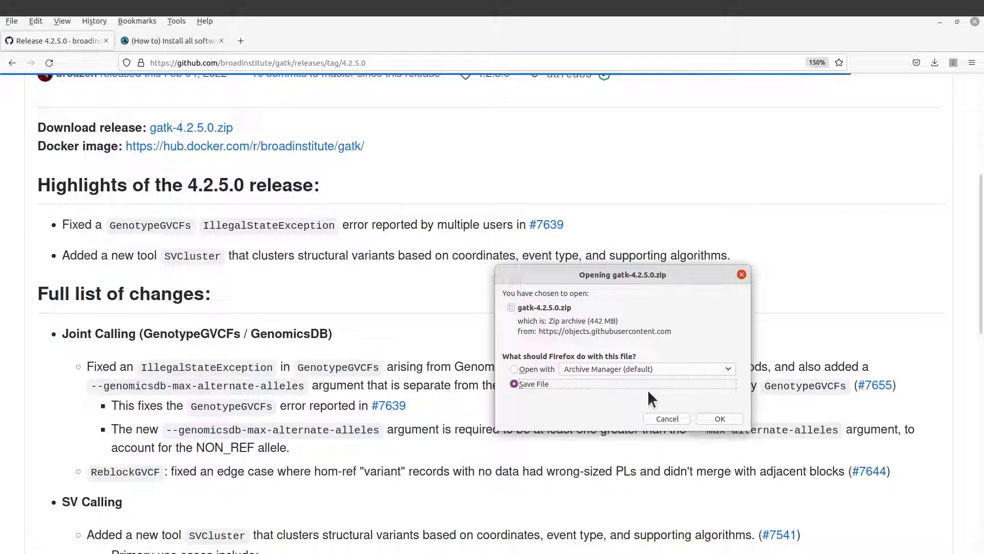
pyautogui.click(665, 419)
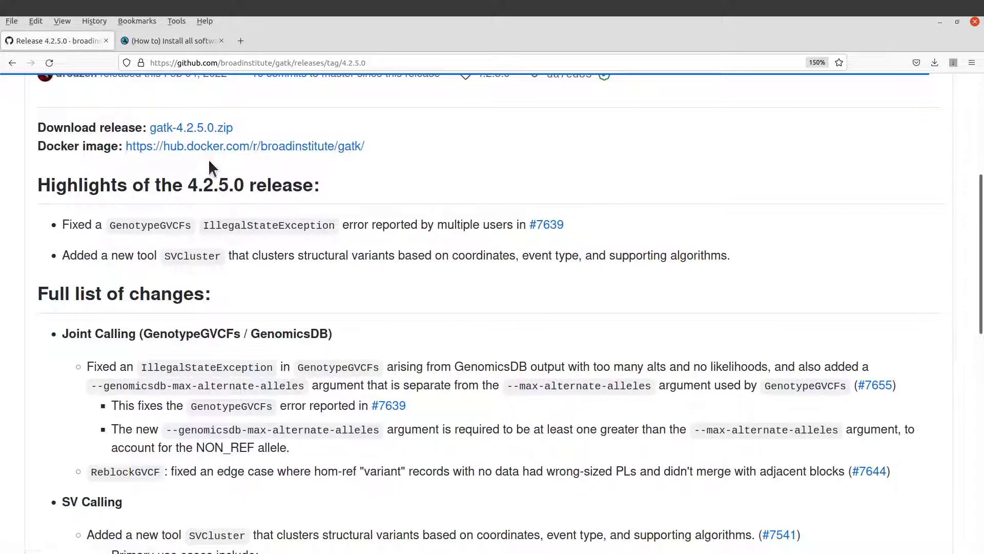
# Step: Copy the gatk-4.2.5.0.zip download link from the release page and go to the home directory in the Terminal
pyautogui.rightClick(192, 129)
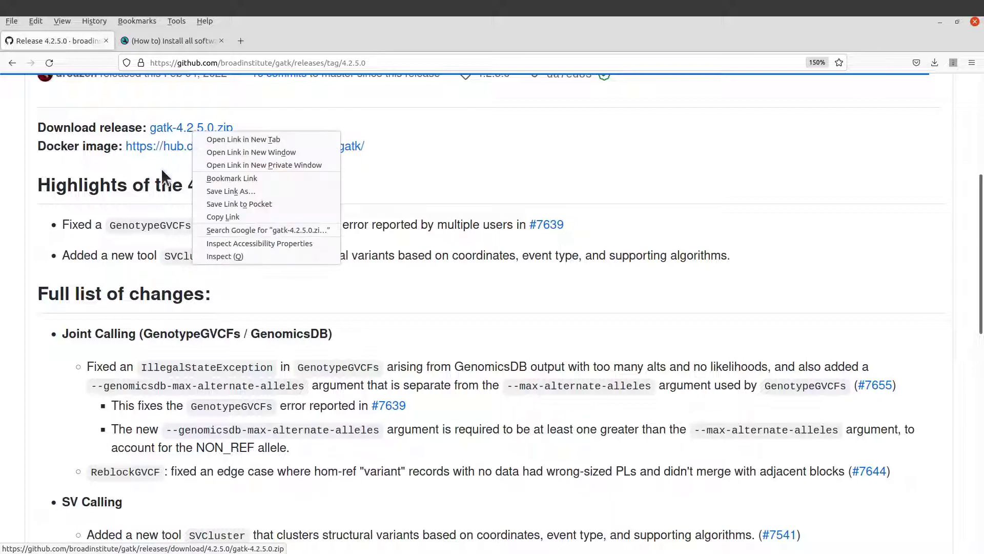
pyautogui.click(232, 216)
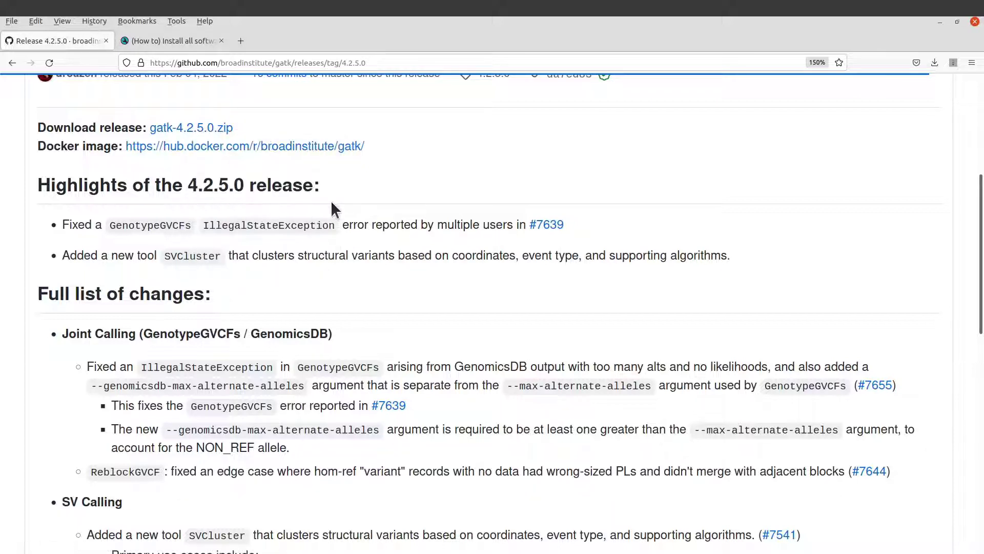
pyautogui.moveTo(1, 197)
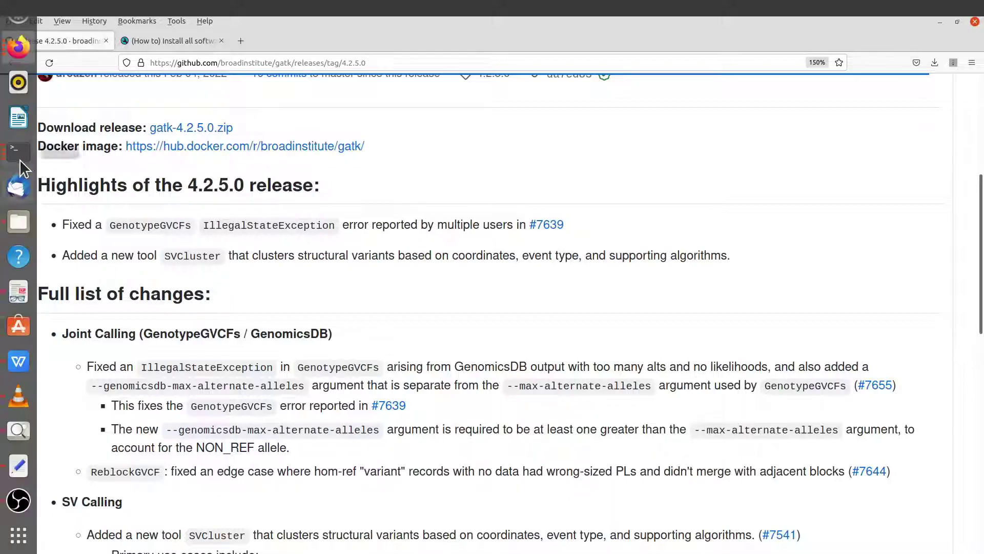
pyautogui.click(21, 155)
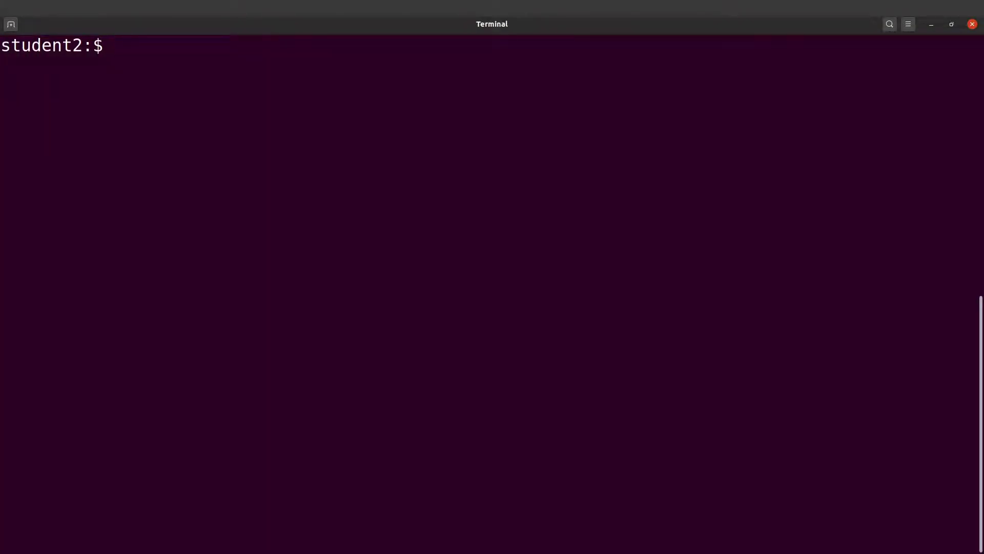
pyautogui.write('cd')
pyautogui.press('Return')
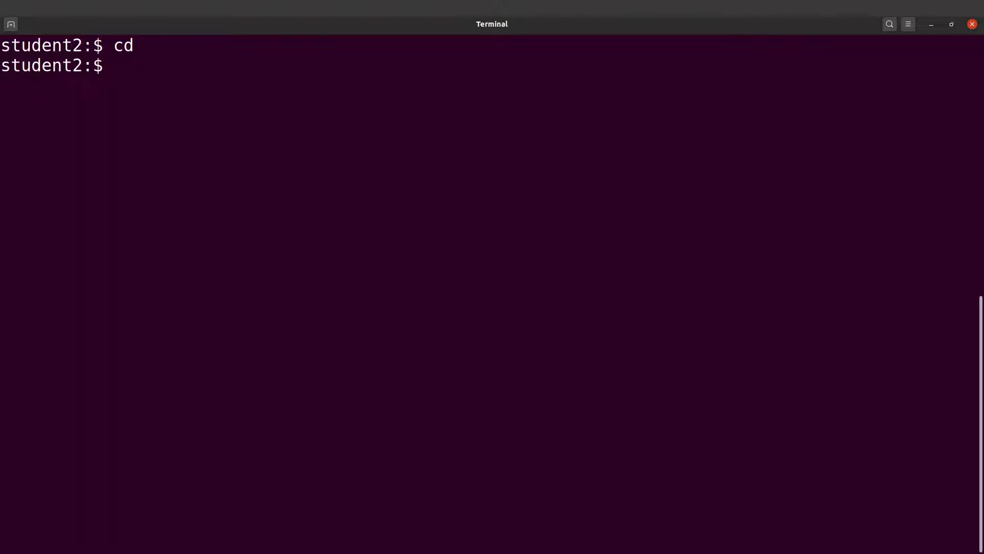
# Step: Download gatk-4.2.5.0.zip into the home directory with wget, using the copied release link
pyautogui.write('wget')
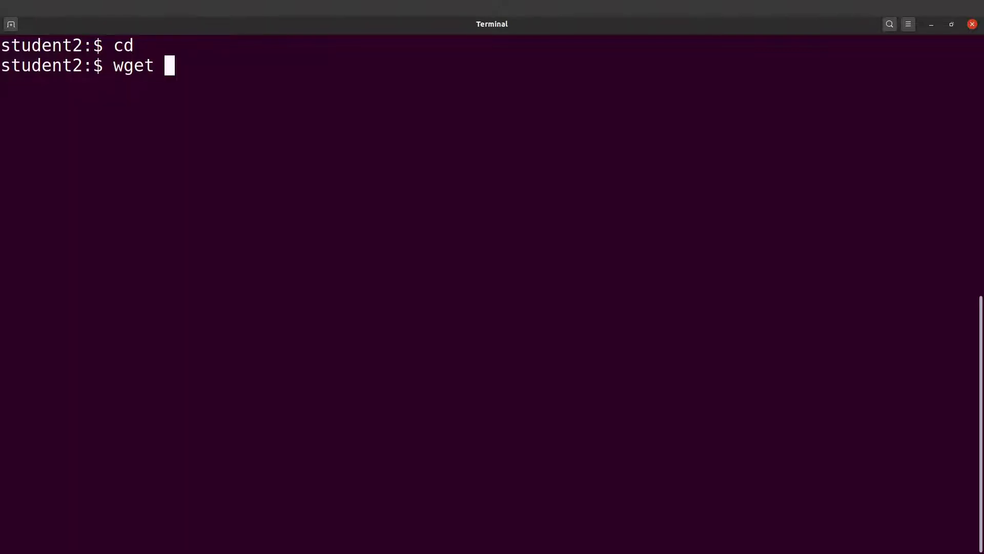
pyautogui.hotkey('ctrl', 'shift', 'v')
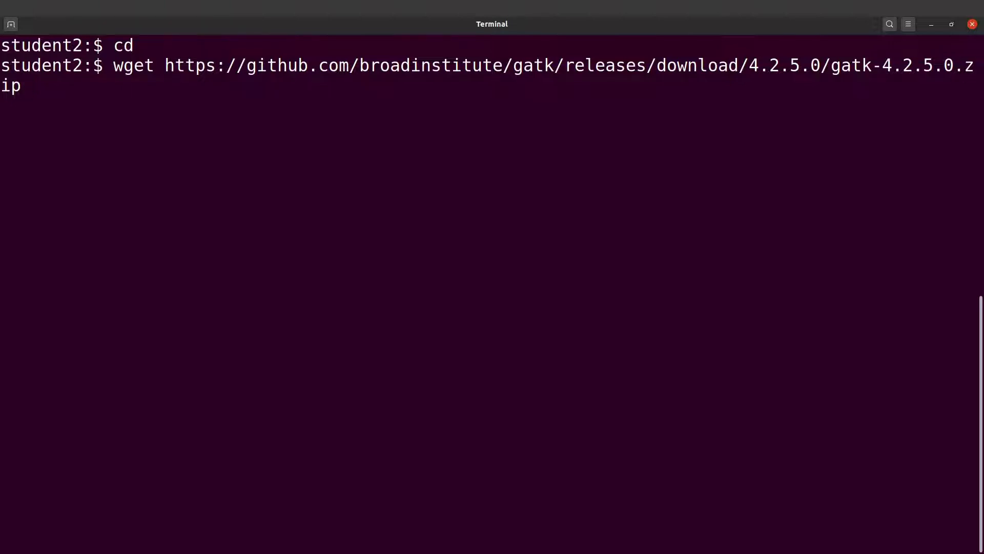
pyautogui.press('Return')
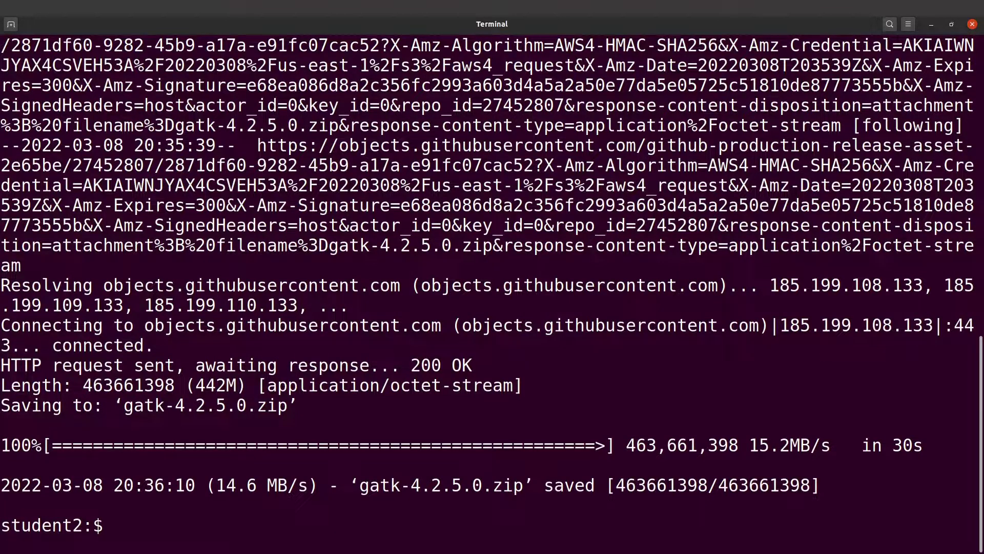
# Step: Clear the terminal and list the home directory to check for the downloaded gatk-4.2.5.0.zip archive
pyautogui.write('clear')
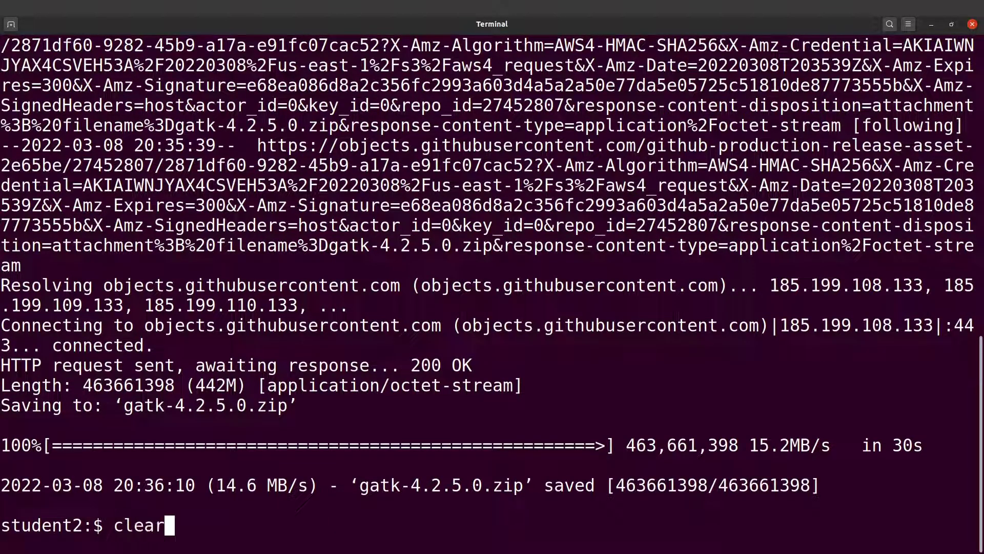
pyautogui.press('Return')
pyautogui.write('ls')
pyautogui.press('Return')
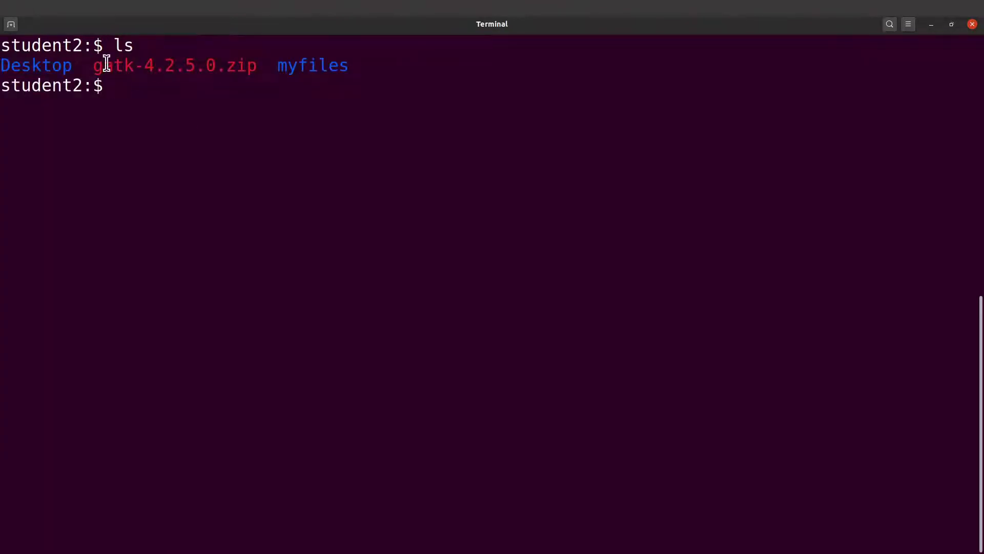
pyautogui.moveTo(90, 66); pyautogui.dragTo(266, 66)
pyautogui.tripleClick(253, 77)
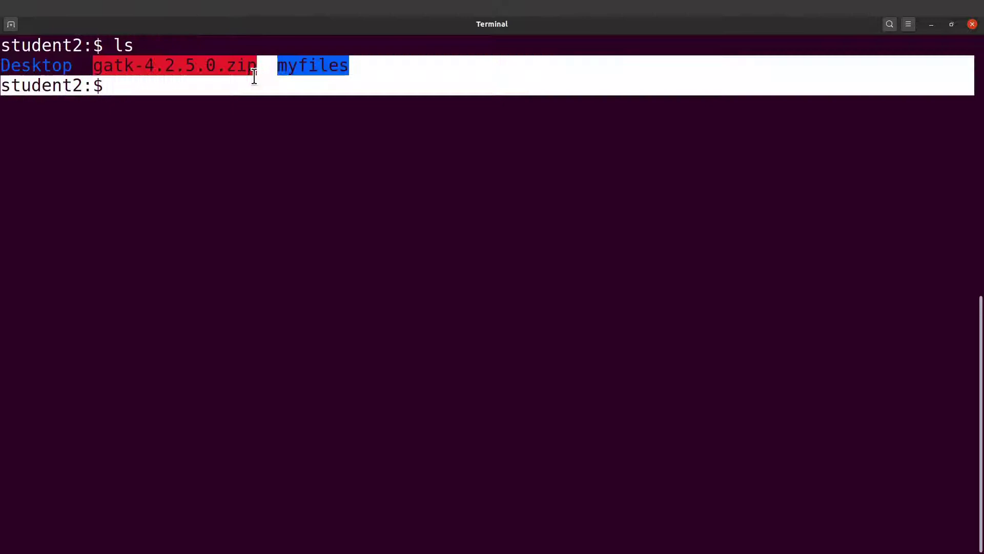
pyautogui.click(222, 106)
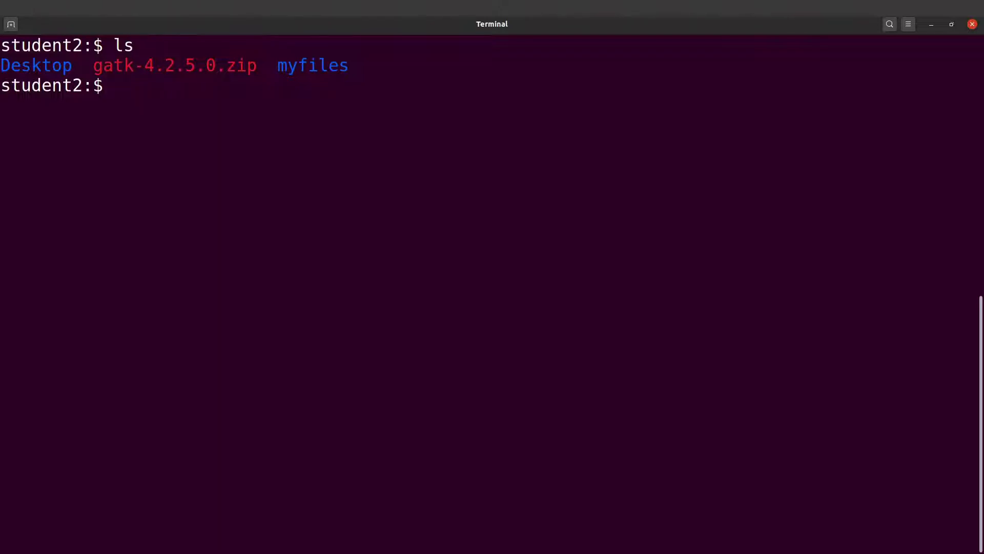
# Step: Extract the gatk-4.2.5.0.zip archive in the home directory with unzip
pyautogui.write('unzip ga')
pyautogui.press('Tab')
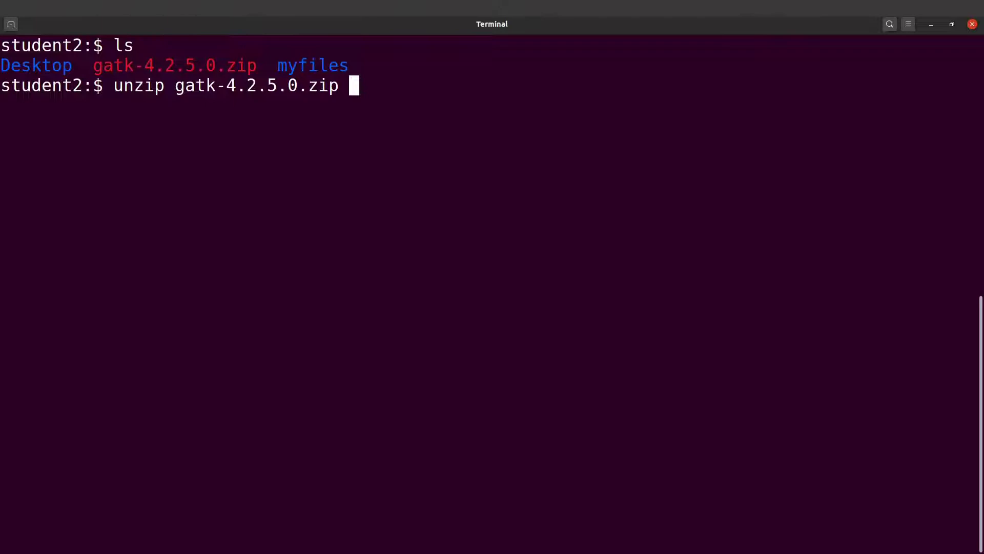
pyautogui.press('Return')
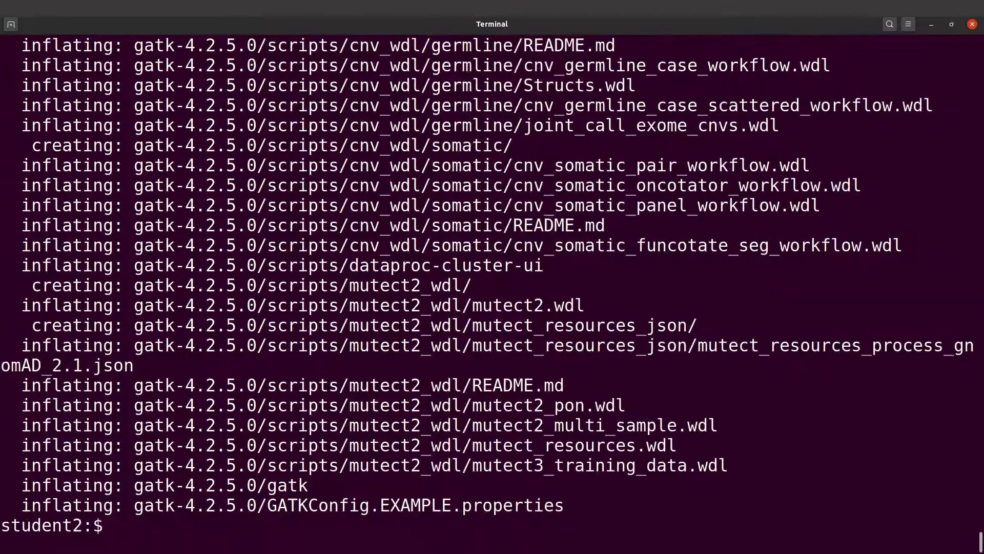
# Step: Clear the terminal, then list the home directory and the contents of the extracted gatk-4.2.5.0 folder
pyautogui.write('clear')
pyautogui.press('Return')
pyautogui.write('ls')
pyautogui.press('Return')
pyautogui.write('ls gat')
pyautogui.press('Tab')
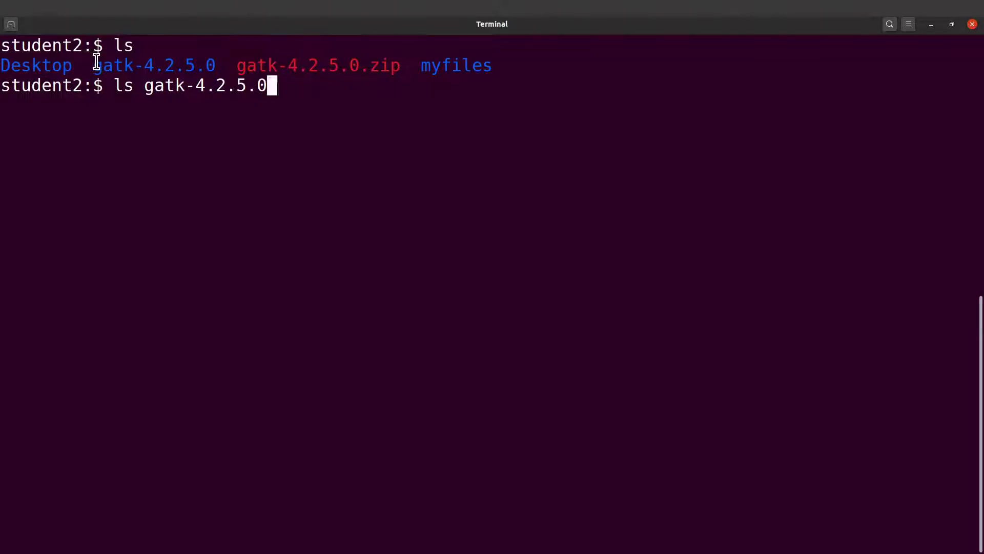
pyautogui.moveTo(94, 63); pyautogui.dragTo(213, 63)
pyautogui.click(214, 64)
pyautogui.press('Return')
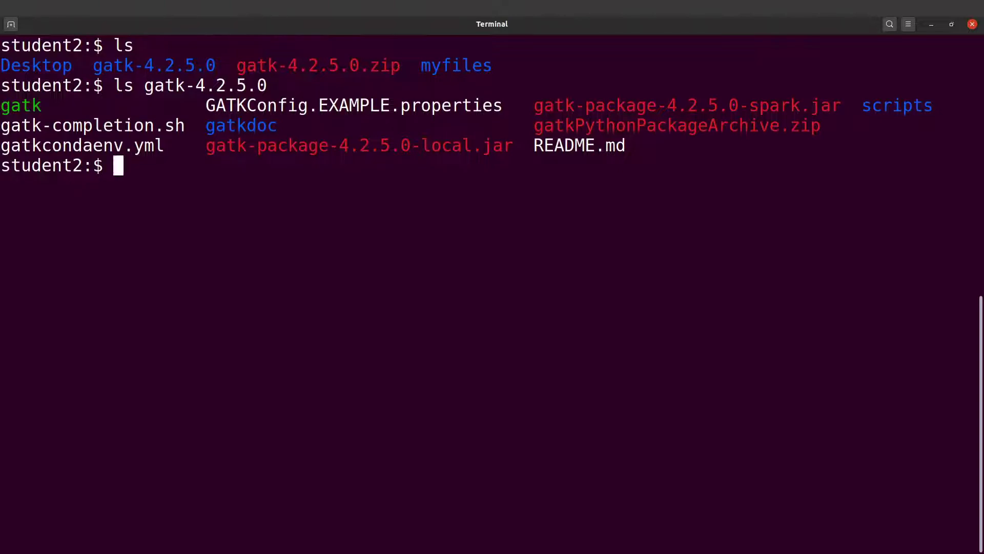
# Step: Run the gatk executable through its path gatk-4.2.5.0/gatk, without any arguments
pyautogui.write('gatk')
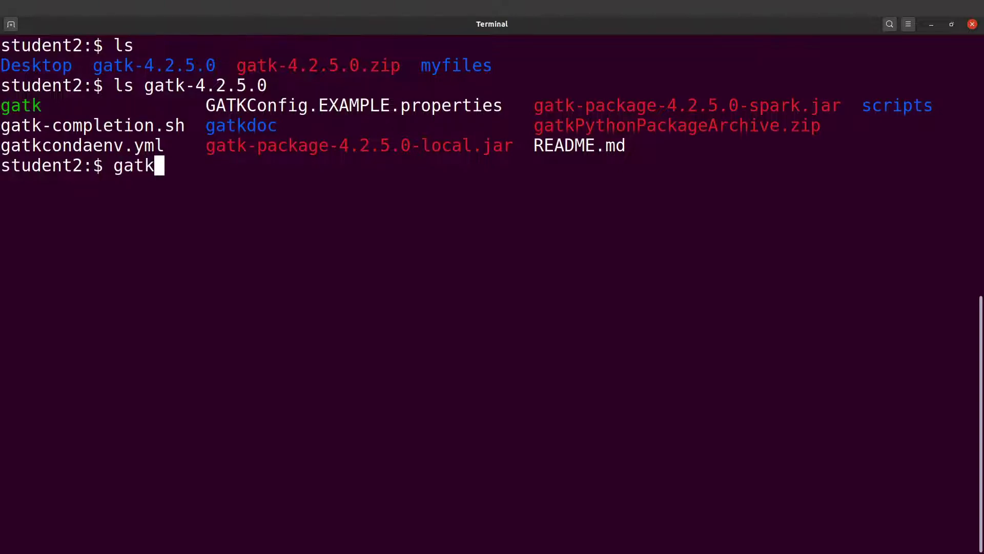
pyautogui.press('Tab')
pyautogui.write('/')
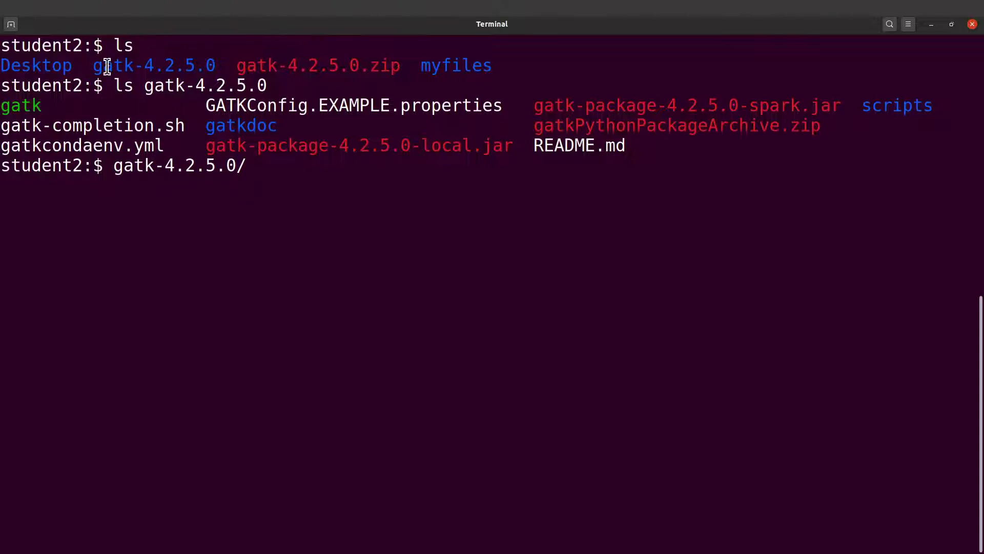
pyautogui.moveTo(94, 65); pyautogui.dragTo(212, 66)
pyautogui.click(228, 65)
pyautogui.write('gak')
pyautogui.press('BackSpace')
pyautogui.write('tk')
pyautogui.press('Return')
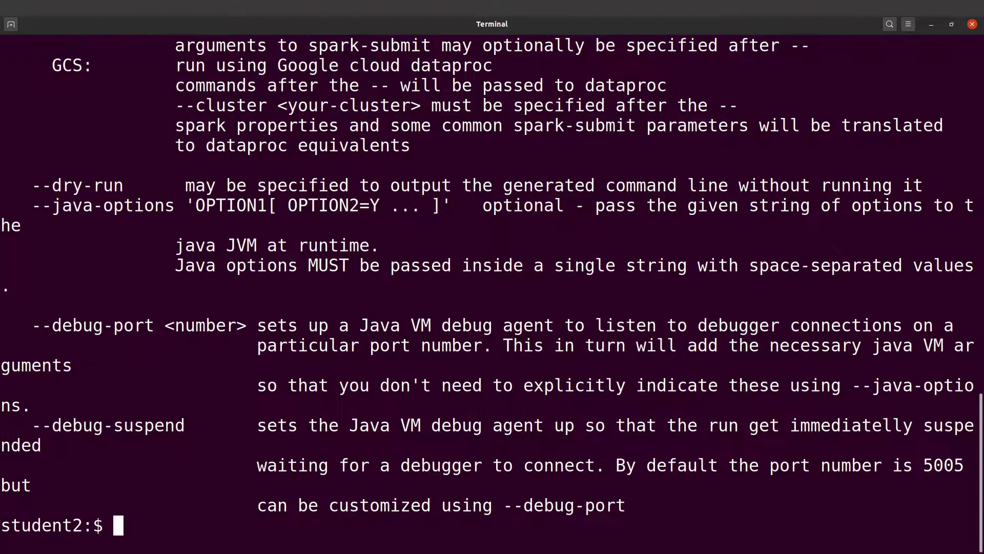
# Step: Clear the usage output from the terminal and list the home directory's contents again
pyautogui.write('clear')
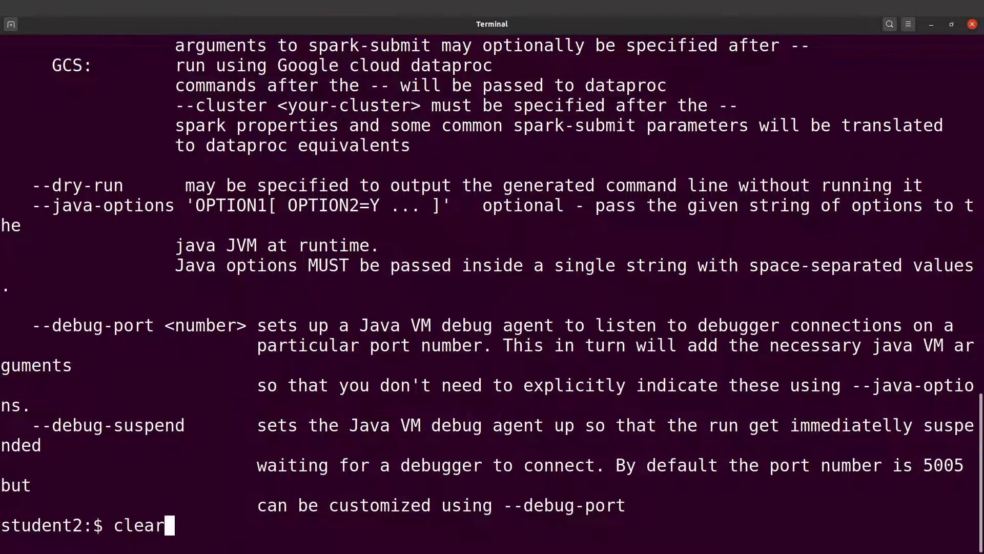
pyautogui.press('Return')
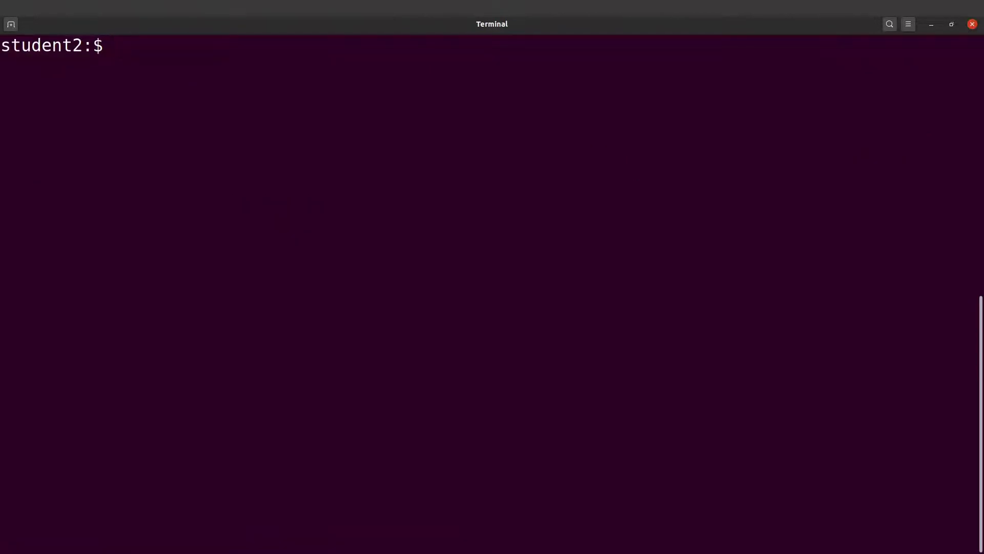
pyautogui.write('ls')
pyautogui.press('Return')
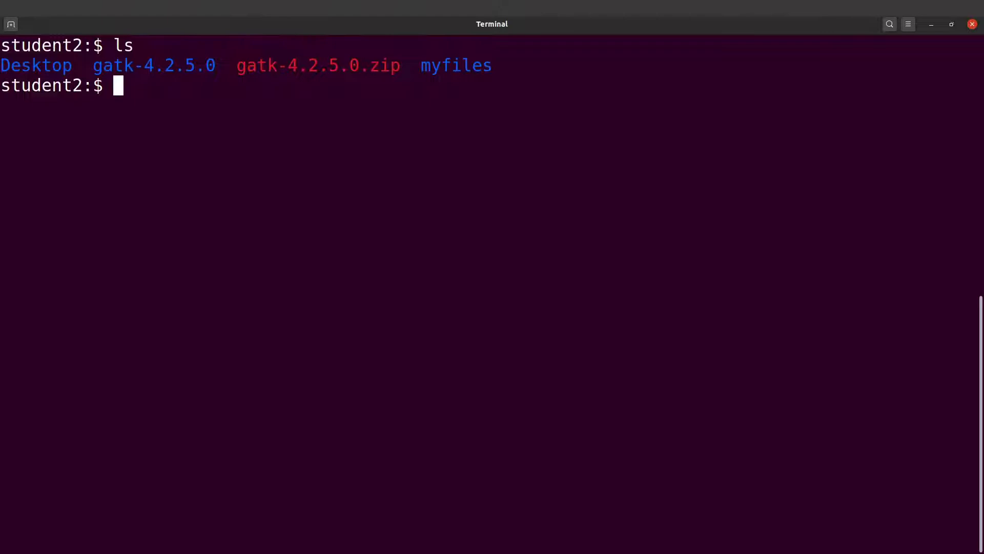
pyautogui.write('gatk')
pyautogui.press('Tab')
pyautogui.write('gatk')
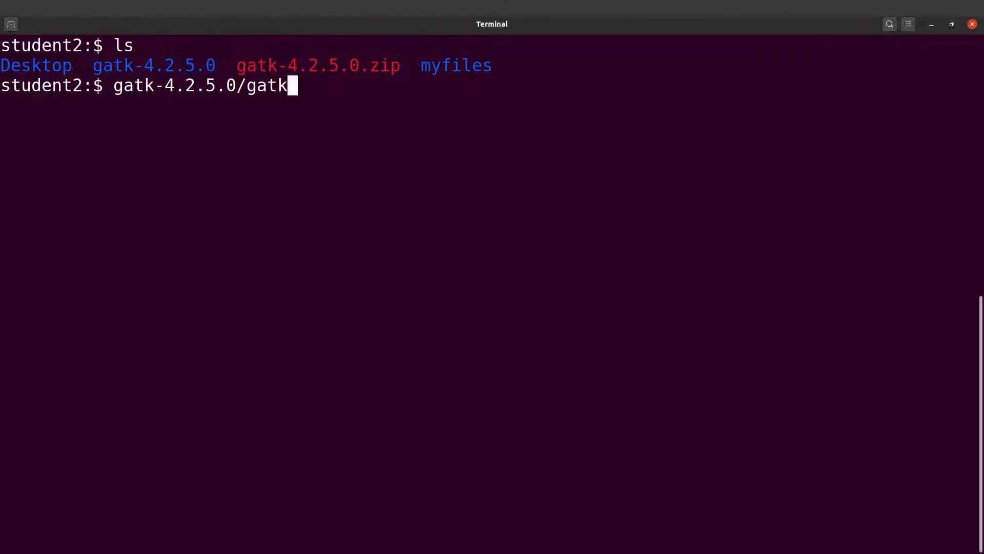
pyautogui.press('BackSpace')
pyautogui.press('BackSpace')
pyautogui.press('BackSpace')
pyautogui.press('BackSpace')
pyautogui.press('BackSpace')
pyautogui.press('BackSpace')
pyautogui.press('BackSpace')
pyautogui.press('BackSpace')
pyautogui.press('BackSpace')
pyautogui.press('BackSpace')
pyautogui.press('BackSpace')
pyautogui.press('BackSpace')
pyautogui.press('BackSpace')
pyautogui.press('BackSpace')
pyautogui.press('BackSpace')
pyautogui.press('BackSpace')
pyautogui.press('BackSpace')
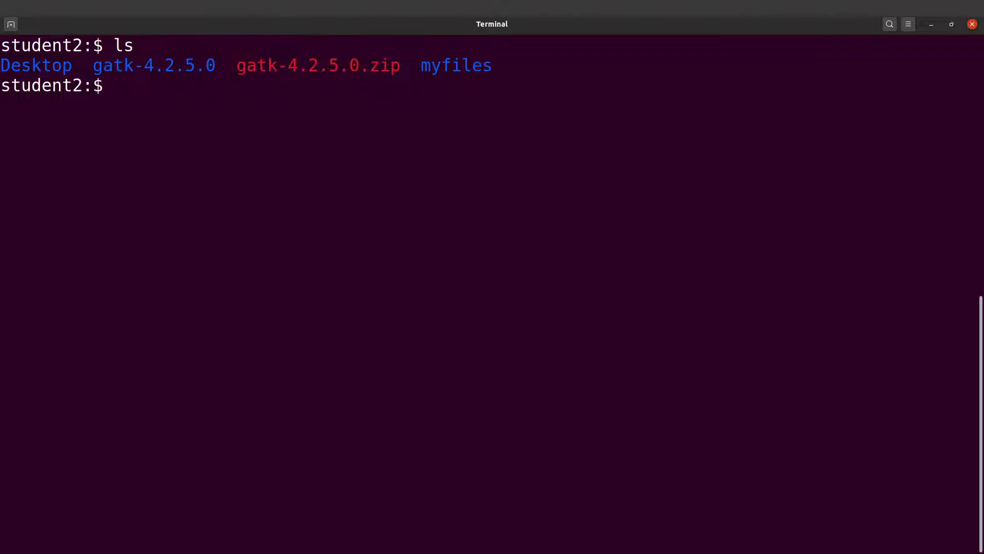
# Step: Try to run gatk by its name alone from the home directory and examine the shell's response
pyautogui.write('gatk')
pyautogui.press('Return')
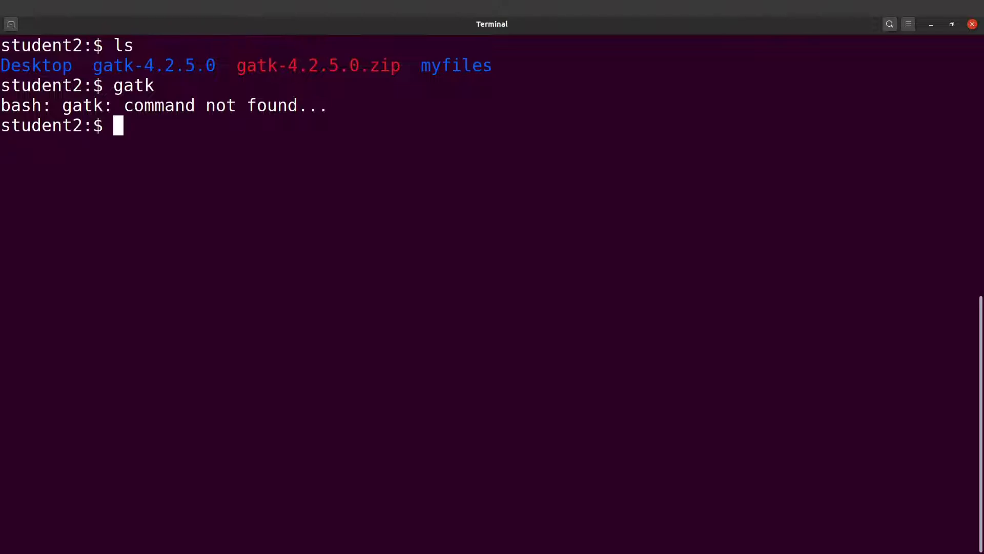
pyautogui.moveTo(328, 105); pyautogui.dragTo(58, 106)
pyautogui.click(57, 106)
# Step: Create a directory named apps in the home directory and move the gatk-4.2.5.0 folder into it with mv -v
pyautogui.write('mkdir apps')
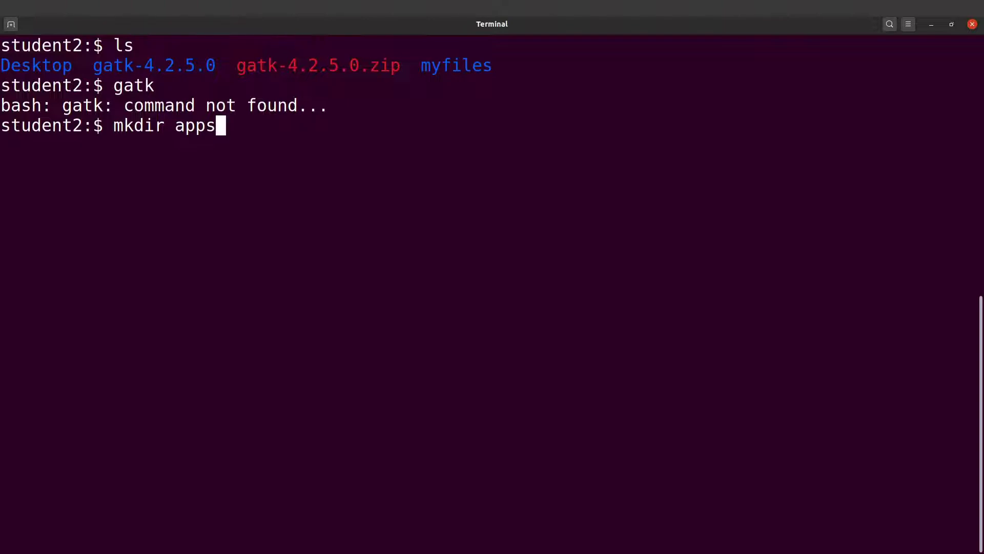
pyautogui.press('Return')
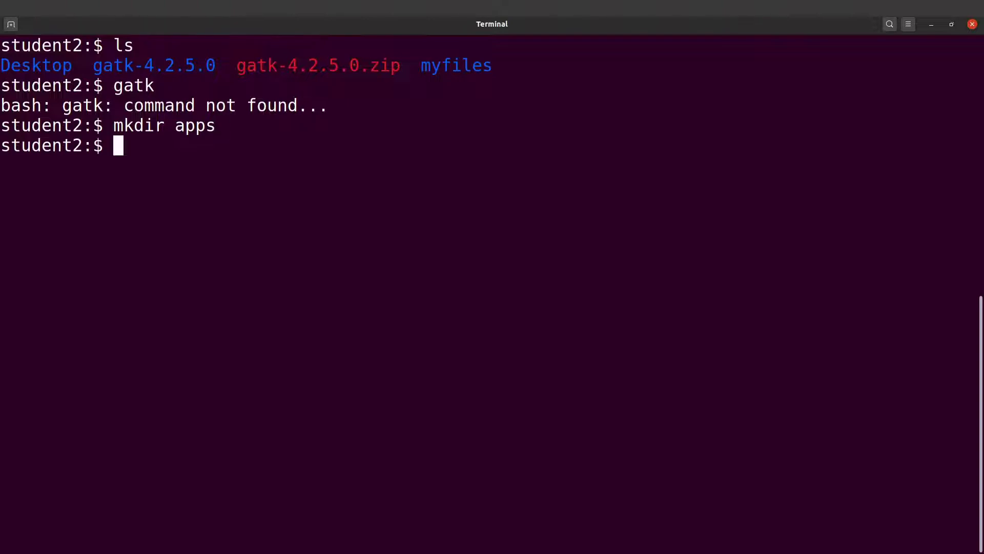
pyautogui.moveTo(89, 68); pyautogui.dragTo(219, 72)
pyautogui.click(222, 73)
pyautogui.write('mv -v g')
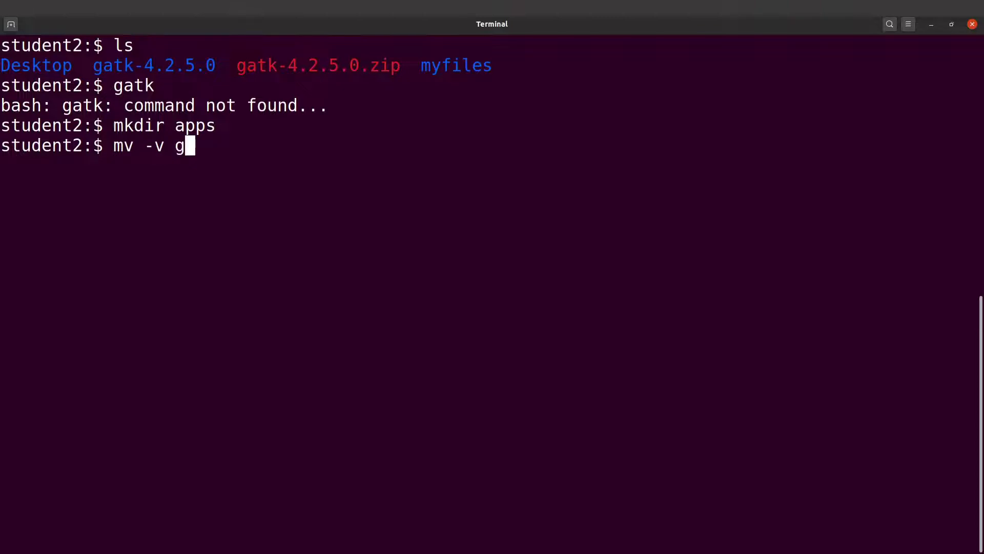
pyautogui.press('Tab')
pyautogui.write('apps/')
pyautogui.press('Return')
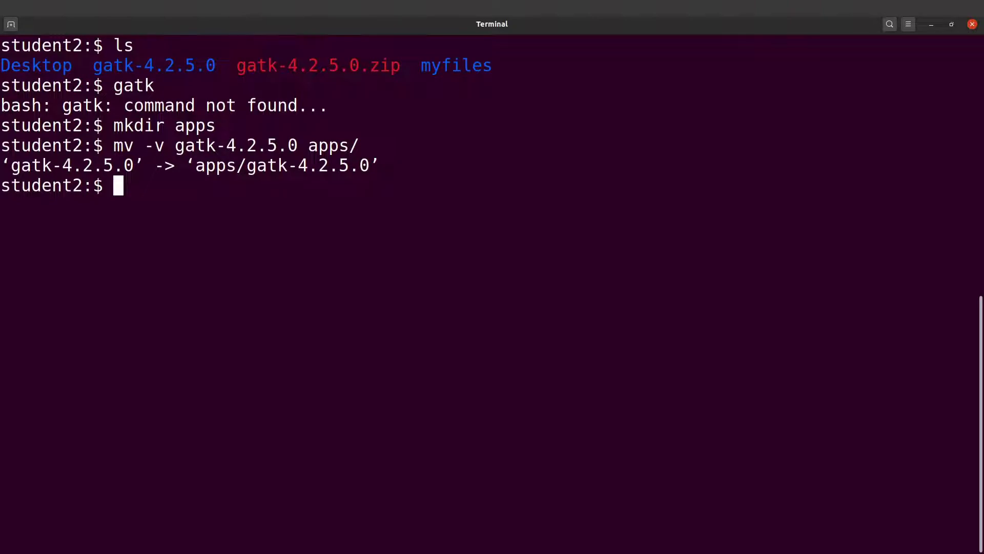
# Step: List the contents of apps and of apps/gatk-4.2.5.0/ to check the moved folder and locate the gatk executable
pyautogui.write('ls apps')
pyautogui.press('Return')
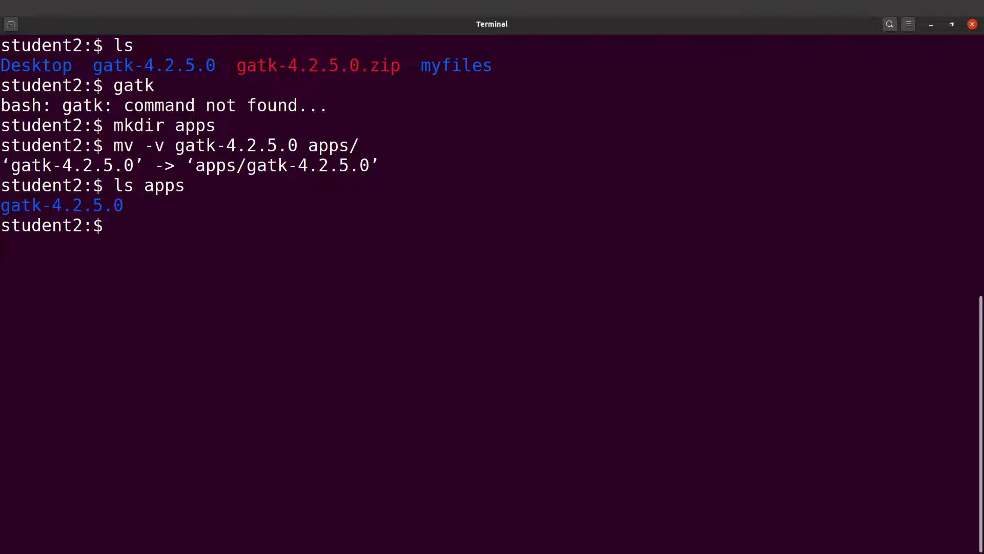
pyautogui.write('ls apps')
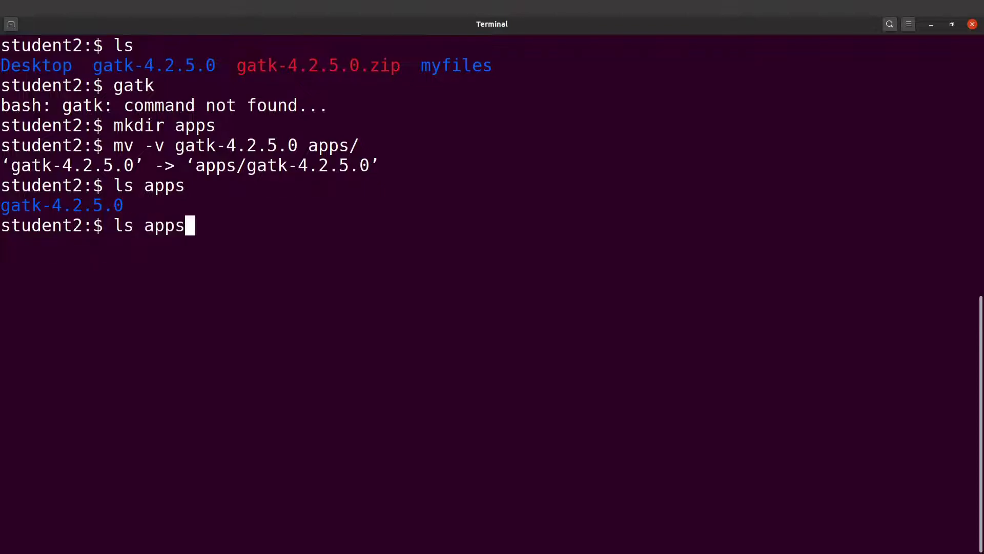
pyautogui.write('/ga')
pyautogui.press('Tab')
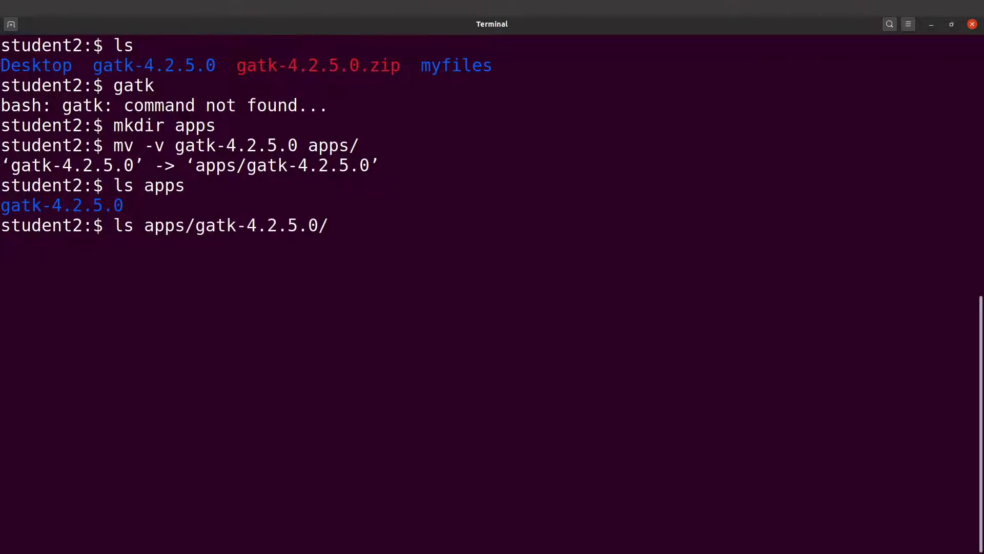
pyautogui.press('Return')
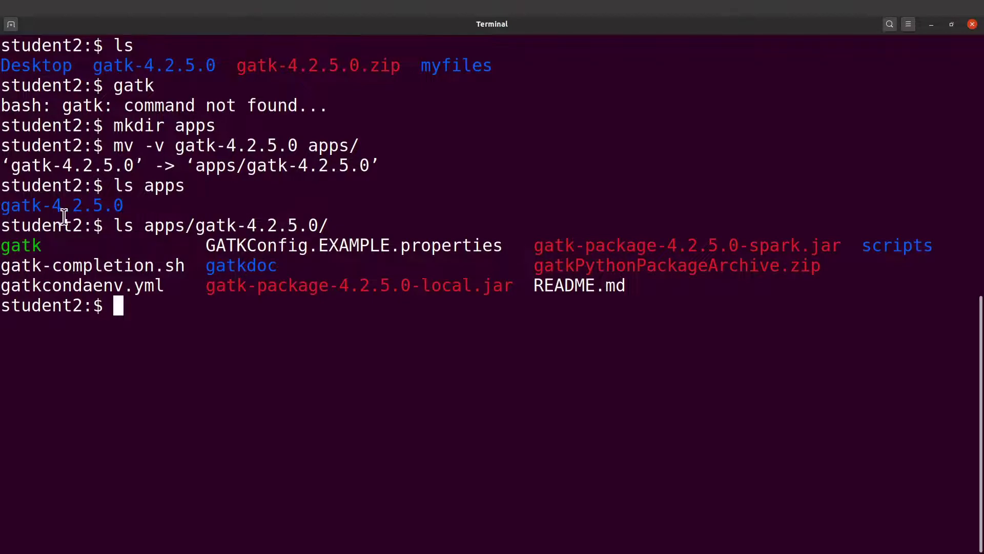
pyautogui.moveTo(50, 245); pyautogui.dragTo(4, 246)
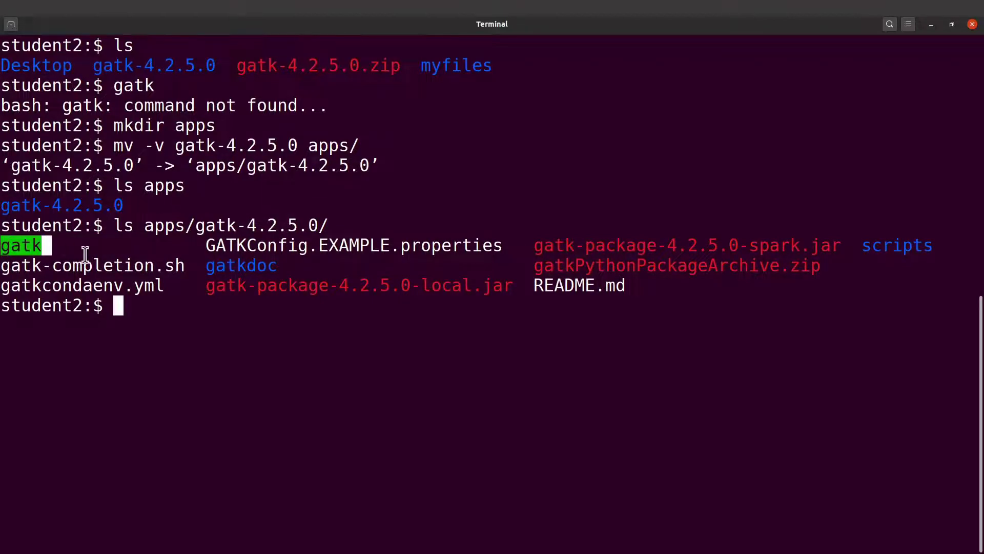
pyautogui.click(85, 255)
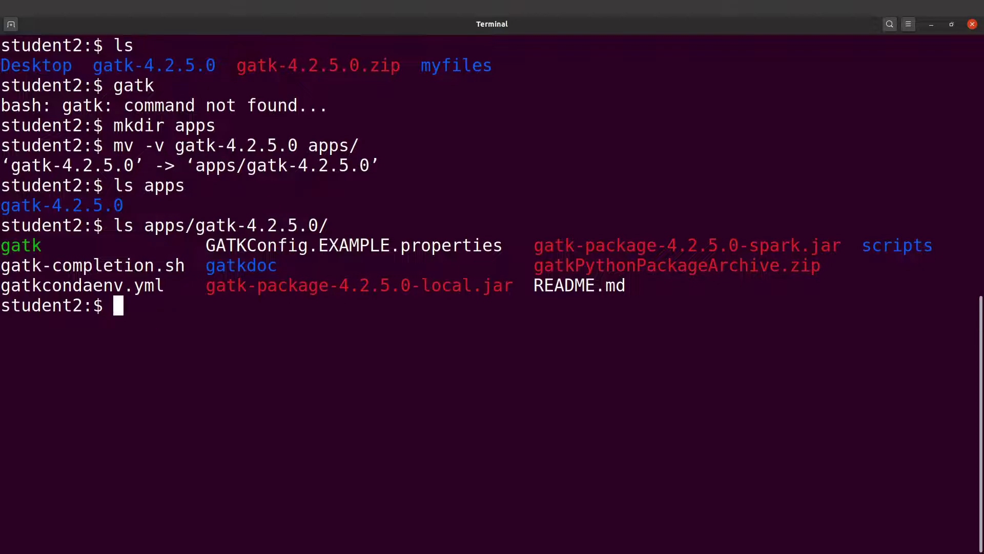
# Step: Clear the terminal and list the home directory's contents to check for the apps folder
pyautogui.write('clear')
pyautogui.press('Return')
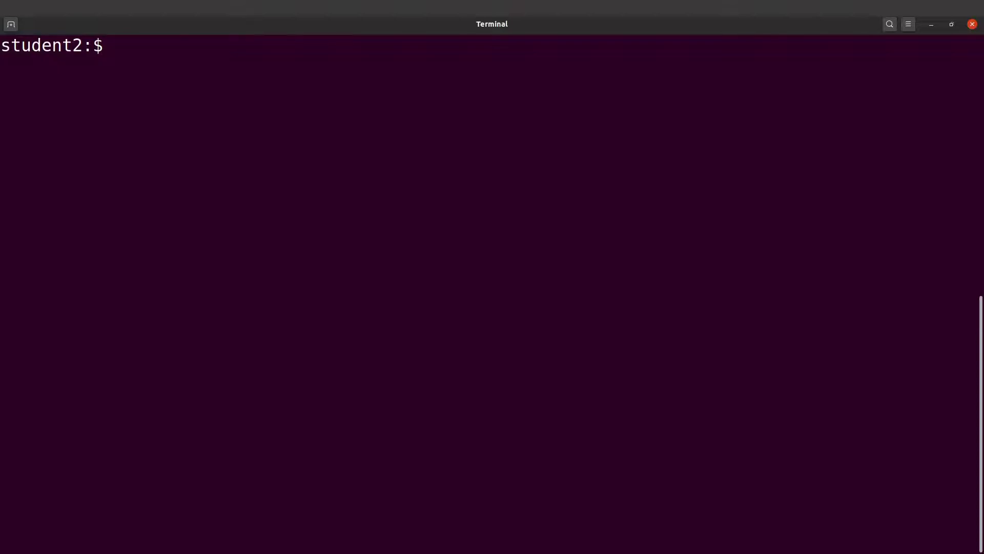
pyautogui.write('ls')
pyautogui.press('Return')
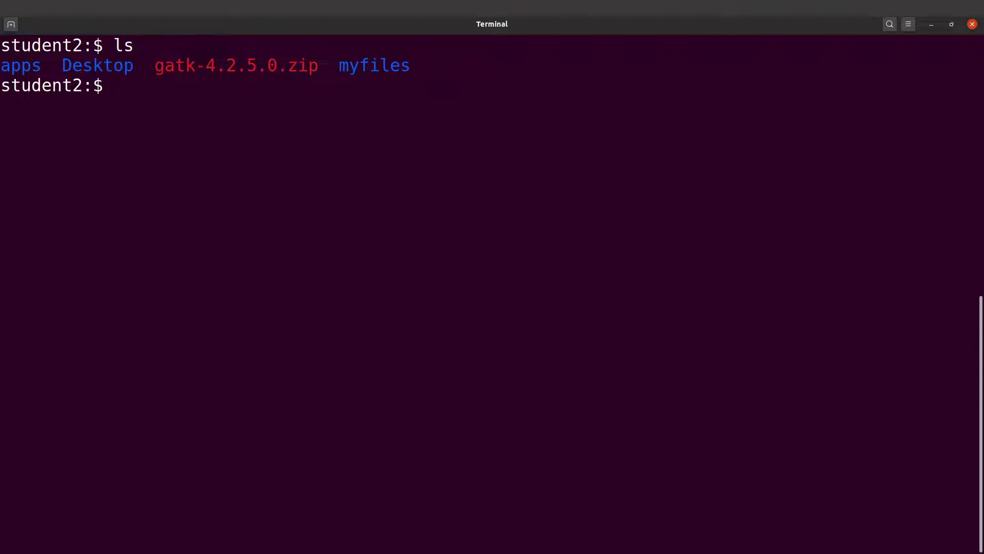
# Step: Change into the apps/gatk-4.2.5.0/ directory and list its contents
pyautogui.write('d apps/')
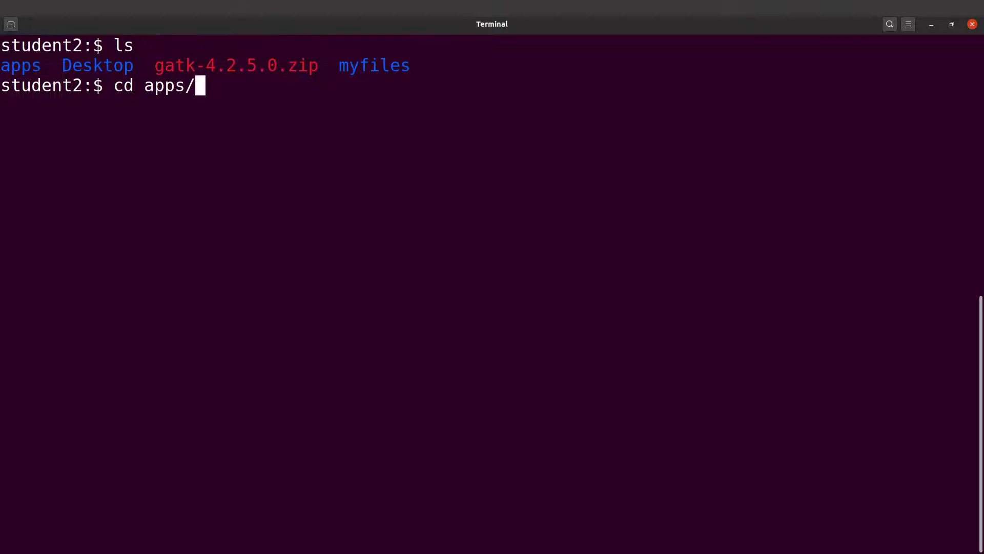
pyautogui.write('ga')
pyautogui.press('Tab')
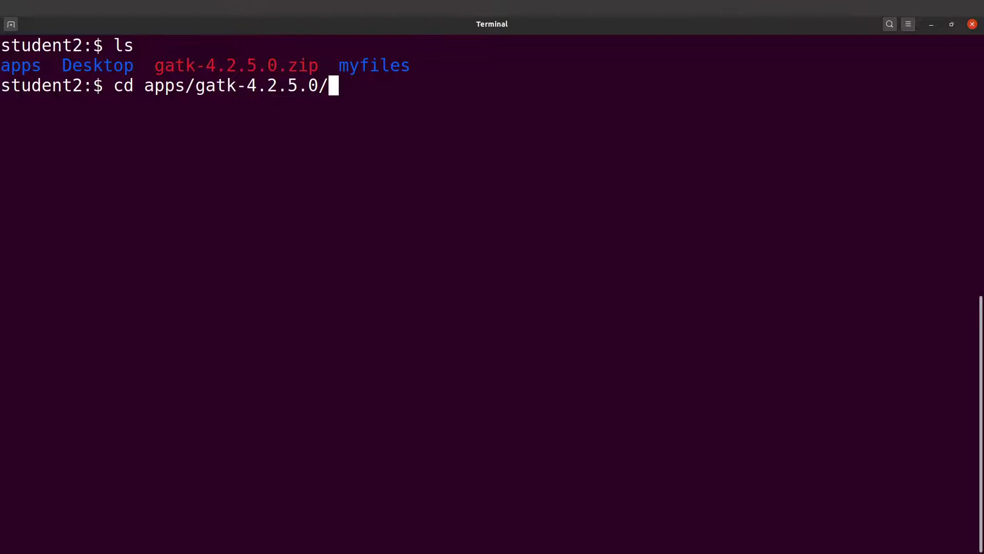
pyautogui.press('Return')
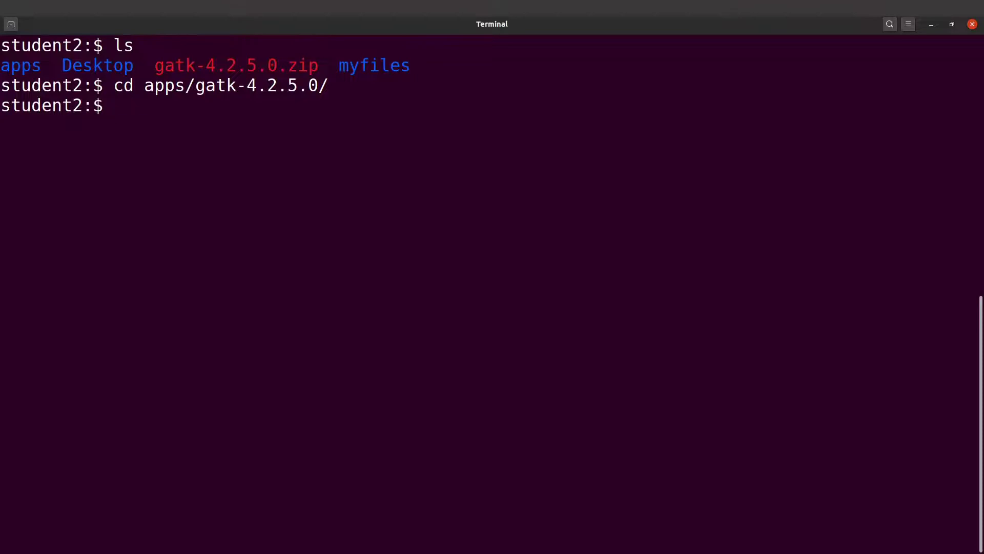
pyautogui.write('ls')
pyautogui.press('Return')
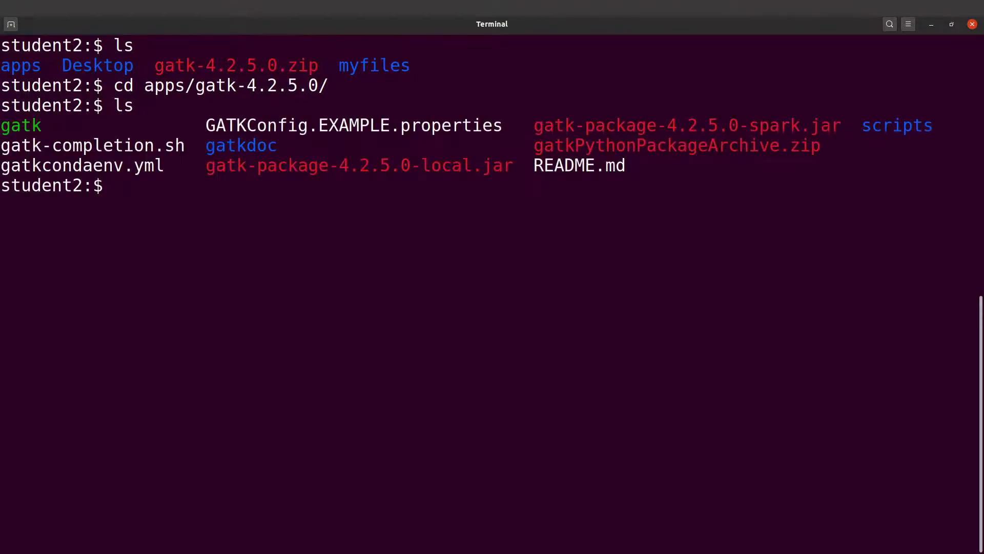
# Step: Print the working directory's full path with pwd and copy /home/student2/apps/gatk-4.2.5.0 to the clipboard
pyautogui.write('pwd')
pyautogui.press('Return')
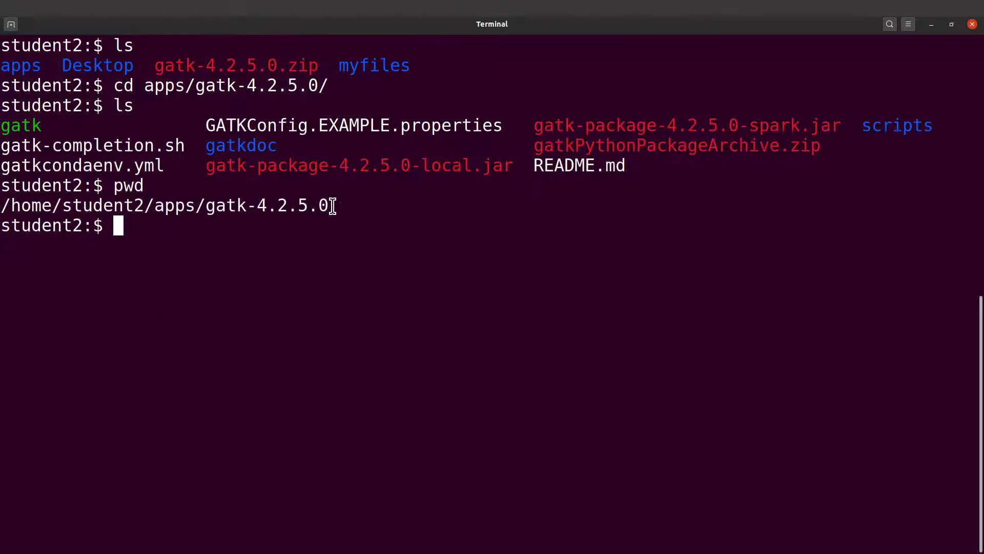
pyautogui.moveTo(333, 205); pyautogui.dragTo(85, 209)
pyautogui.click(81, 219)
pyautogui.moveTo(329, 205); pyautogui.dragTo(2, 207)
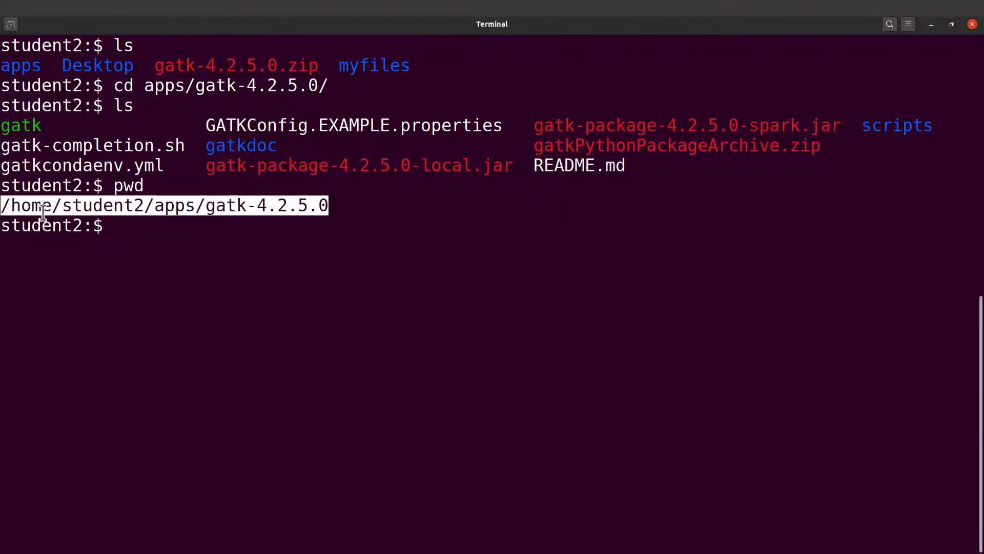
pyautogui.rightClick(140, 203)
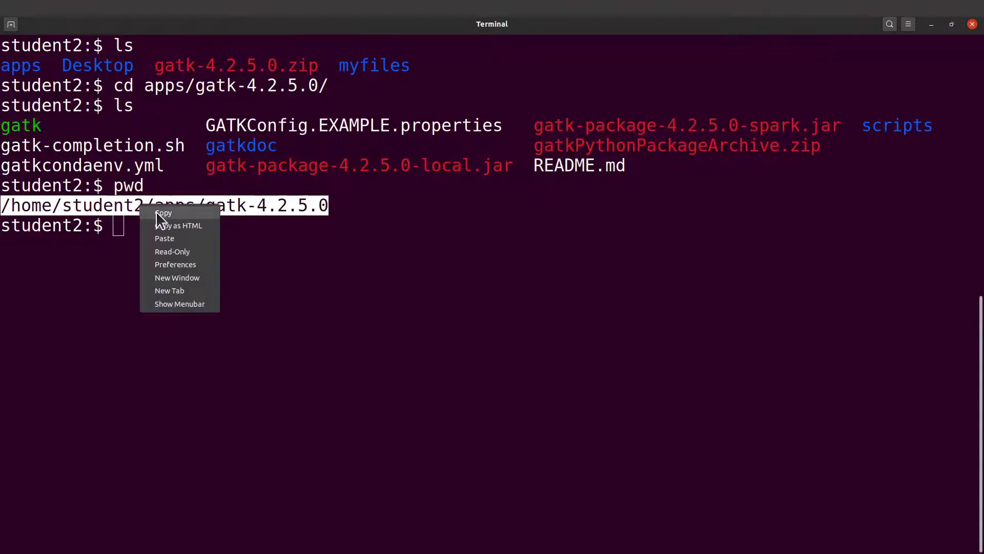
pyautogui.click(156, 211)
pyautogui.click(169, 237)
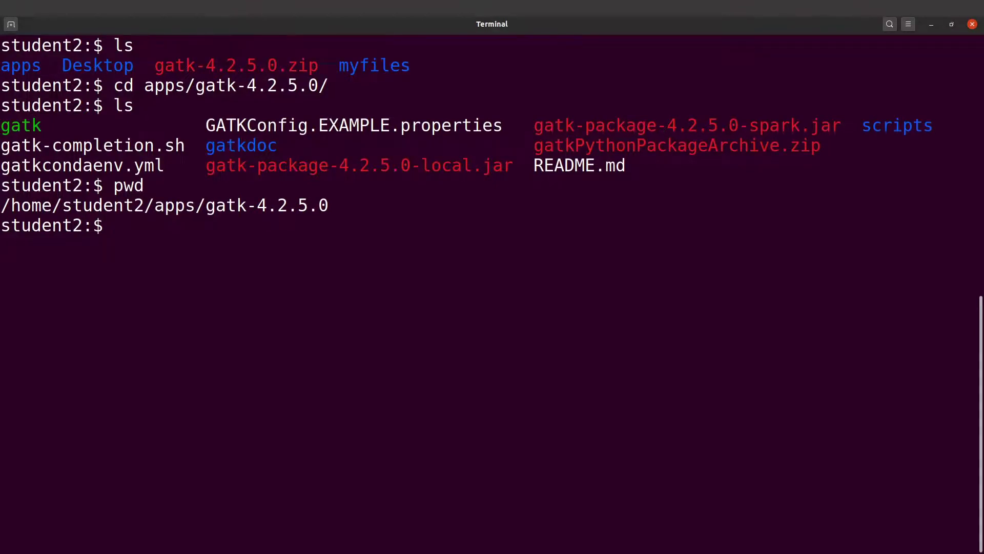
# Step: Return to the home directory, back up .bashrc as bashrc.bak and list the files to check the copy
pyautogui.write('cd')
pyautogui.press('Return')
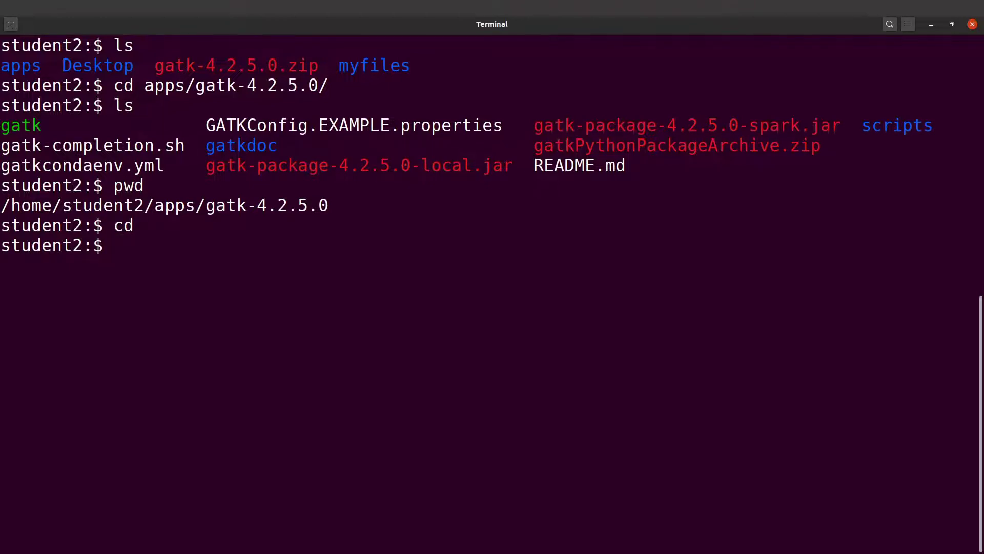
pyautogui.write('cp .bash')
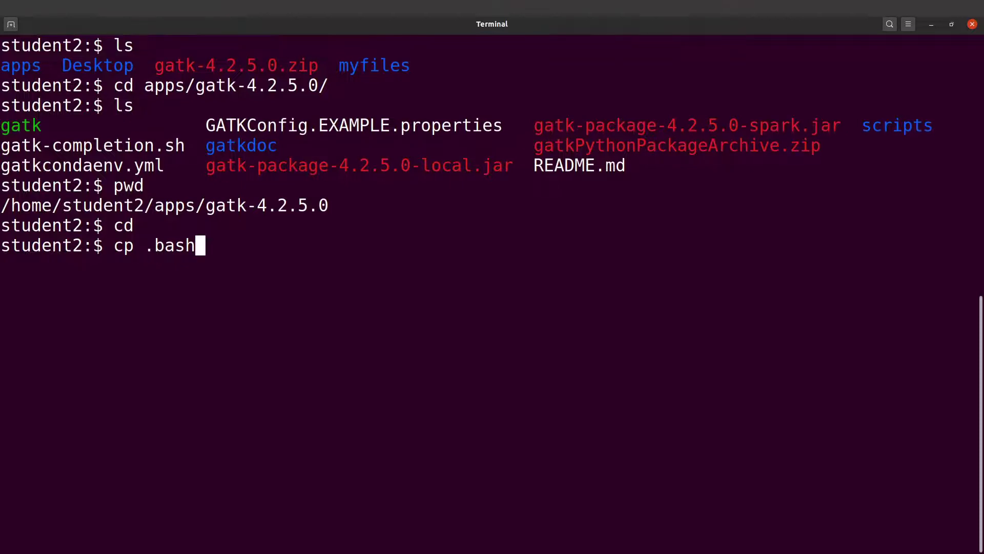
pyautogui.write('rc bashr')
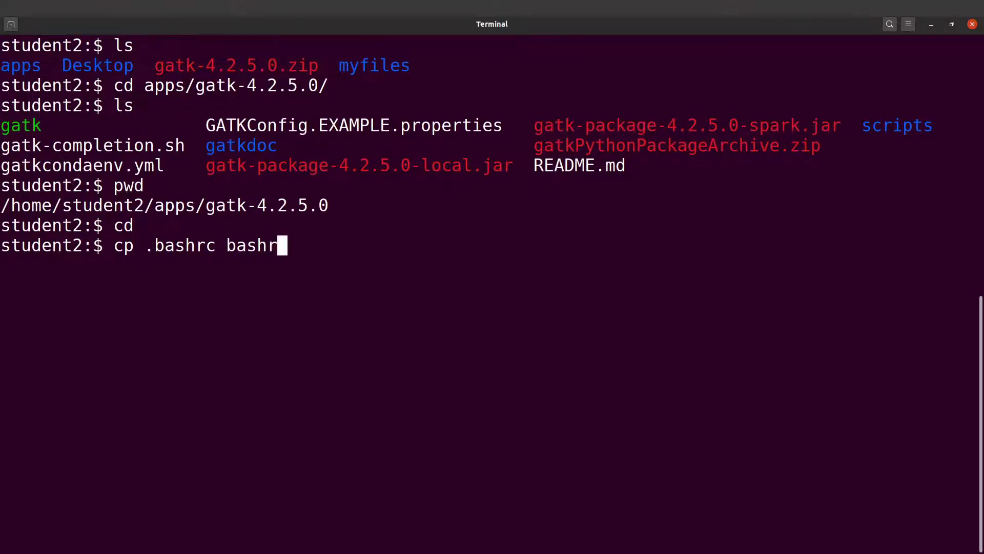
pyautogui.write('c.bak')
pyautogui.press('Return')
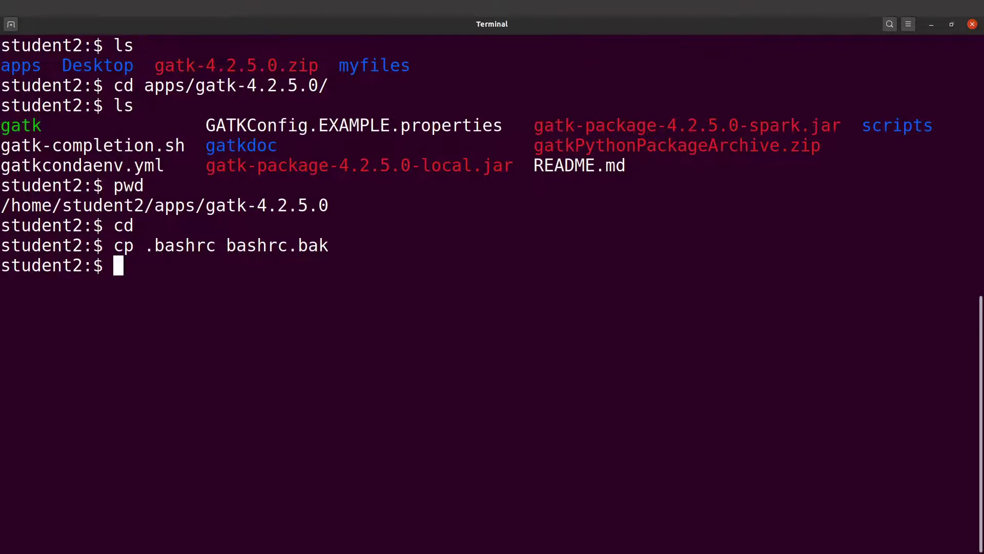
pyautogui.write('ls')
pyautogui.press('Return')
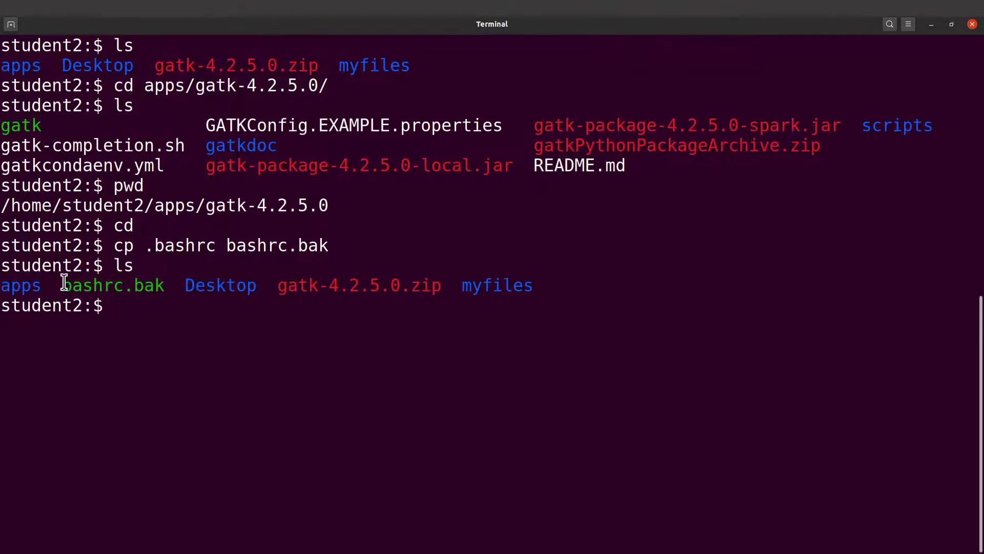
pyautogui.moveTo(60, 286); pyautogui.dragTo(165, 286)
pyautogui.click(165, 286)
# Step: Open the .bashrc file from the home directory in the nano editor
pyautogui.write('nano')
pyautogui.press('BackSpace')
pyautogui.press('BackSpace')
pyautogui.press('BackSpace')
pyautogui.press('BackSpace')
pyautogui.press('BackSpace')
pyautogui.write('vi')
pyautogui.press('BackSpace')
pyautogui.press('BackSpace')
pyautogui.write('nano ')
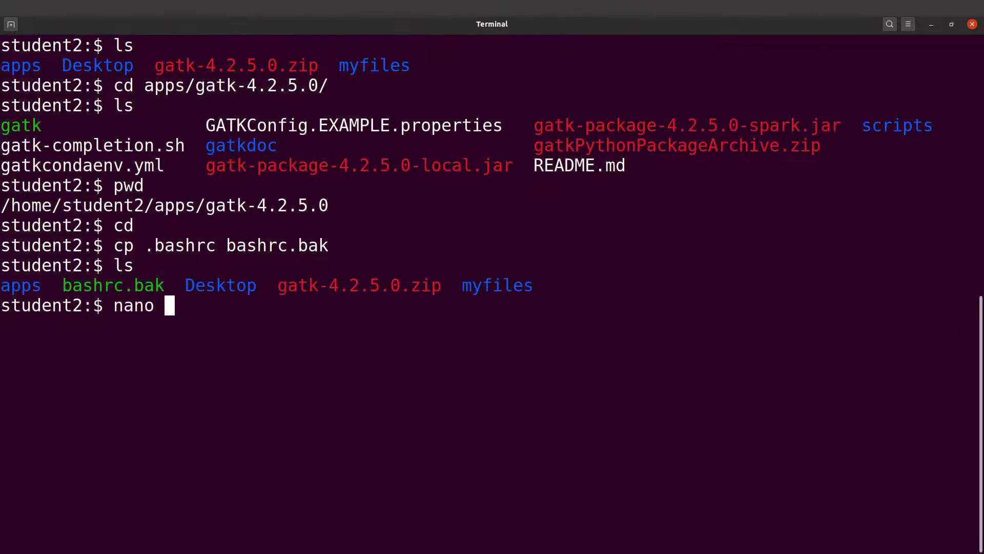
pyautogui.write('.bashrc')
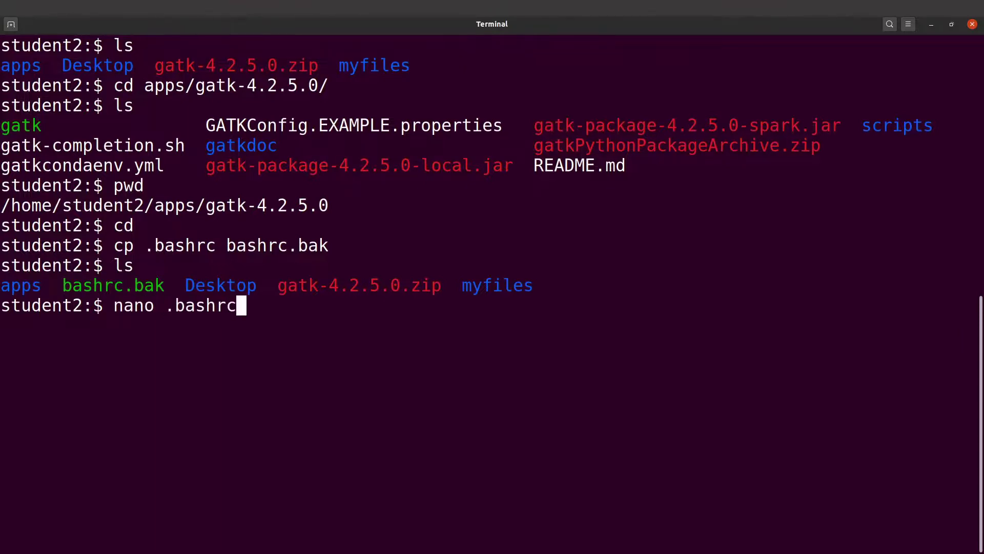
pyautogui.press('Return')
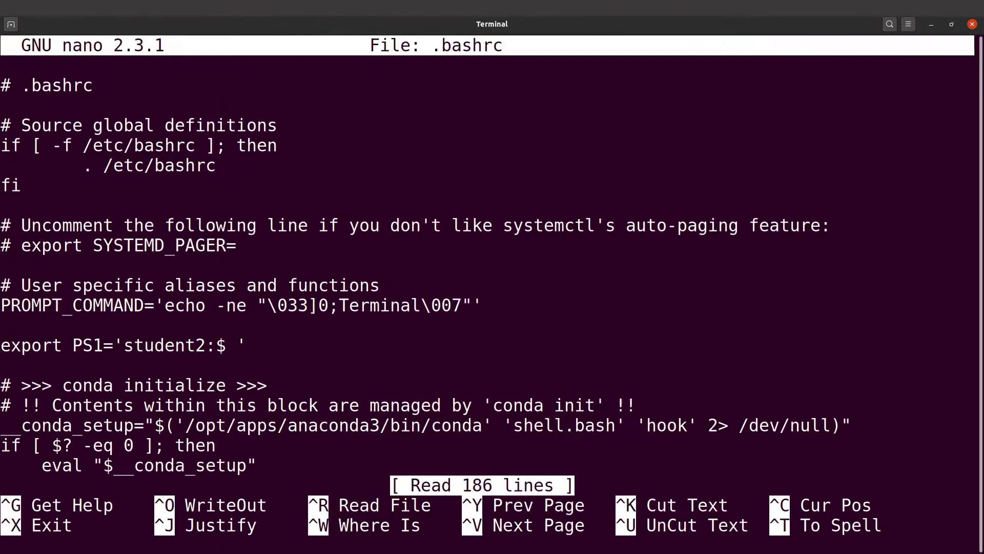
# Step: Add the line export PATH=$PATH:/home/student2/apps/gatk-4.2.5.0 at the end of .bashrc, below the existing bcftools export line
pyautogui.press('Down')
pyautogui.press('Down')
pyautogui.press('Down')
pyautogui.press('Down')
pyautogui.press('Down')
pyautogui.press('Down')
pyautogui.press('Down')
pyautogui.press('Down')
pyautogui.press('Down')
pyautogui.press('Down')
pyautogui.press('Down')
pyautogui.press('Down')
pyautogui.press('Down')
pyautogui.press('Down')
pyautogui.press('Down')
pyautogui.press('Down')
pyautogui.press('Down')
pyautogui.press('Down')
pyautogui.press('Down')
pyautogui.press('Down')
pyautogui.press('Down')
pyautogui.press('Down')
pyautogui.press('Down')
pyautogui.press('Down')
pyautogui.press('Down')
pyautogui.press('Down')
pyautogui.press('Down')
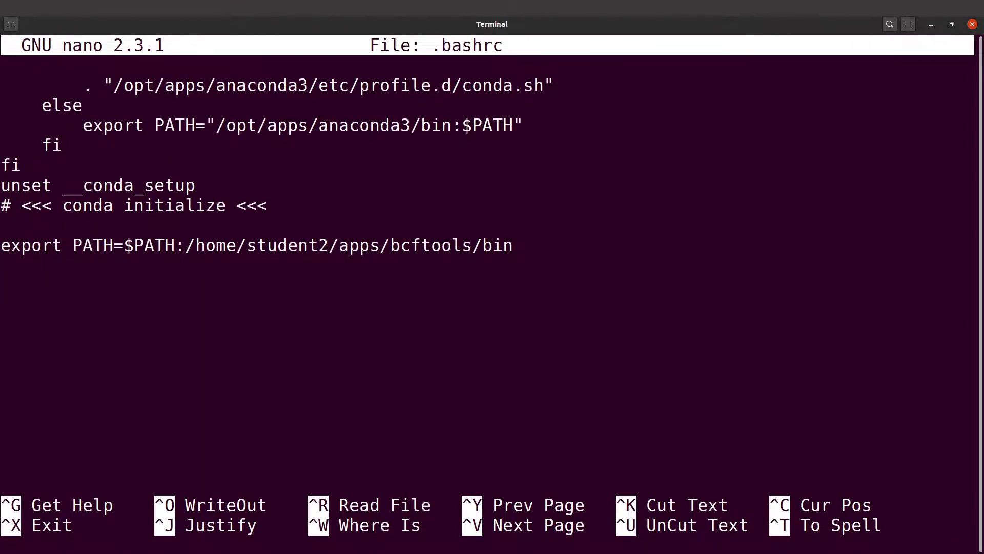
pyautogui.press('Up')
pyautogui.moveTo(65, 244); pyautogui.dragTo(518, 248)
pyautogui.click(540, 274)
pyautogui.press('Return')
pyautogui.write('expor')
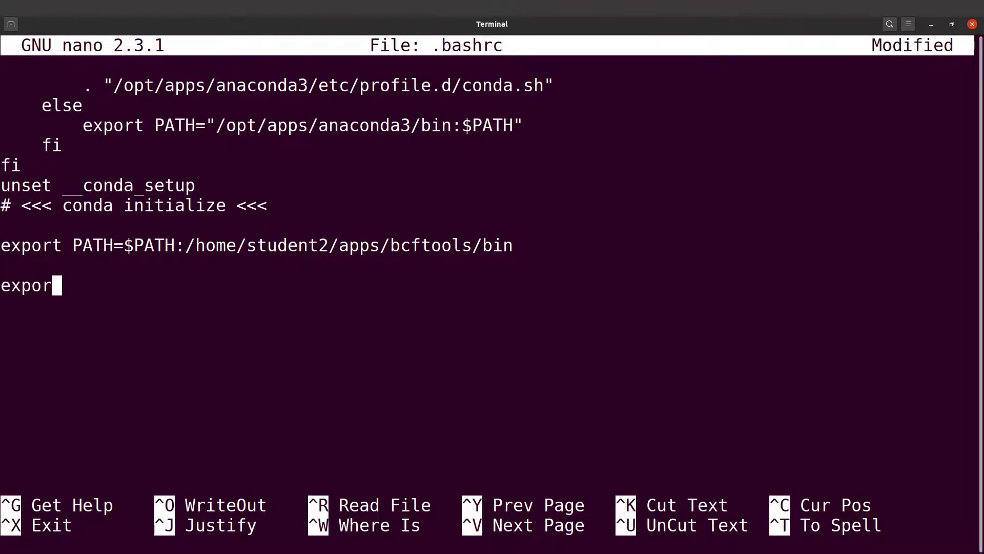
pyautogui.write('t P')
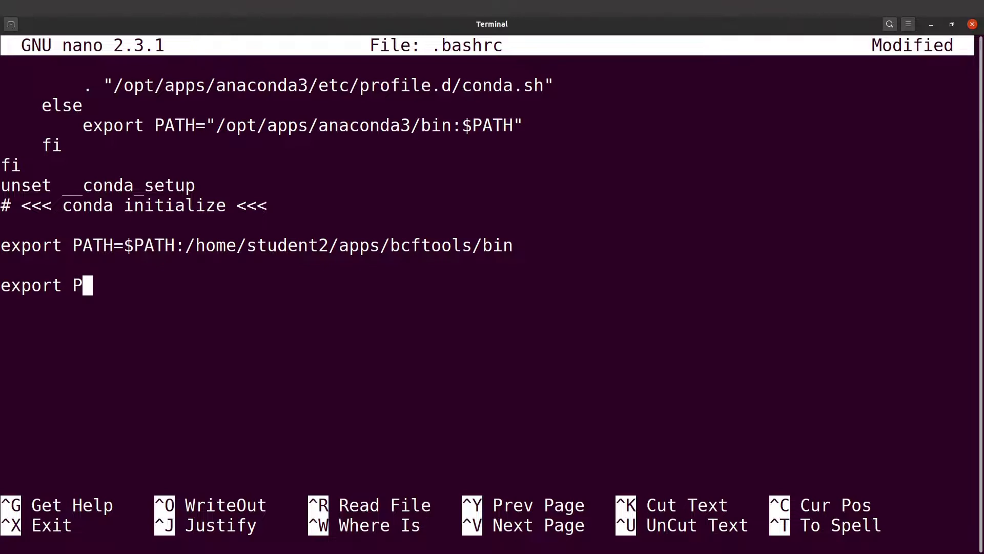
pyautogui.write('ATH=')
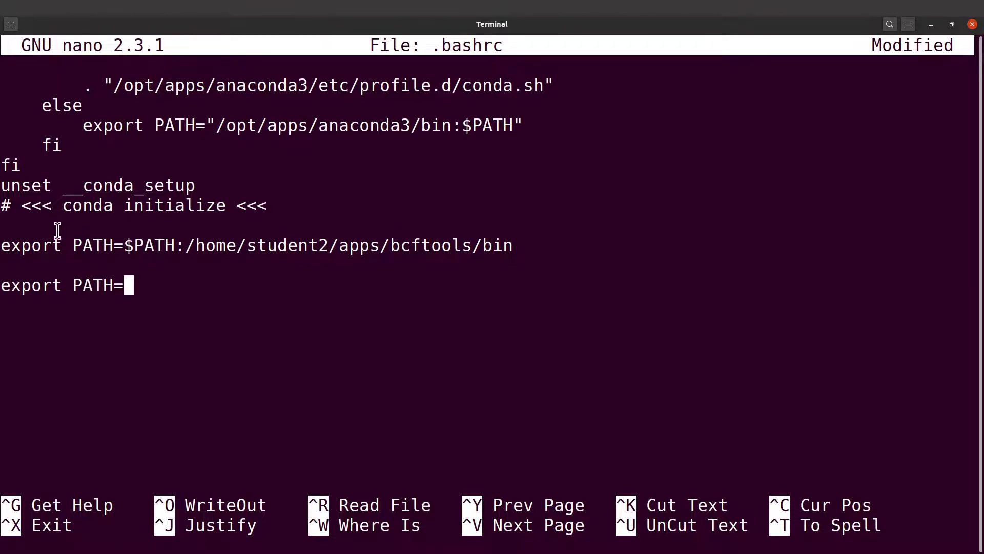
pyautogui.moveTo(21, 241); pyautogui.dragTo(177, 246)
pyautogui.click(177, 246)
pyautogui.write('$PATH')
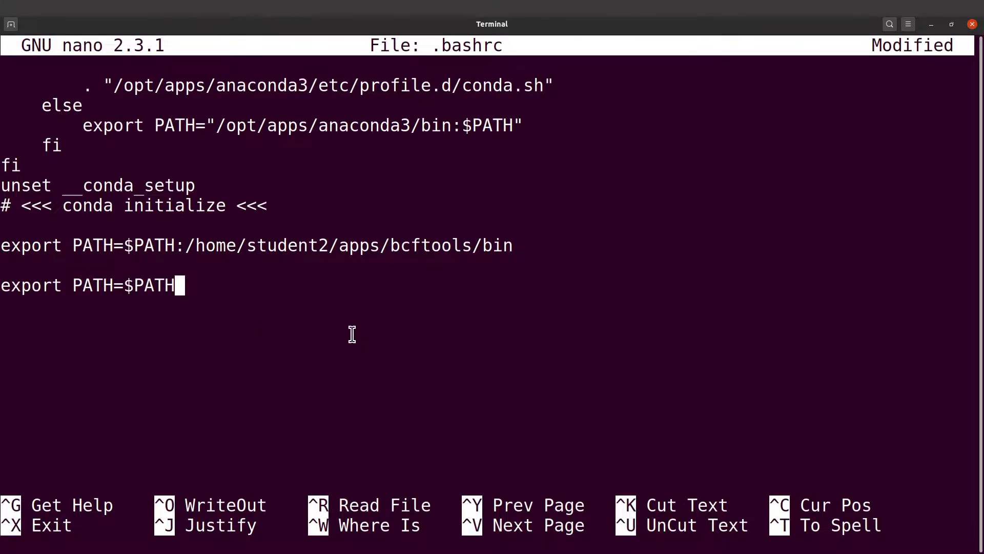
pyautogui.write(':')
pyautogui.hotkey('ctrl', 'shift', 'v')
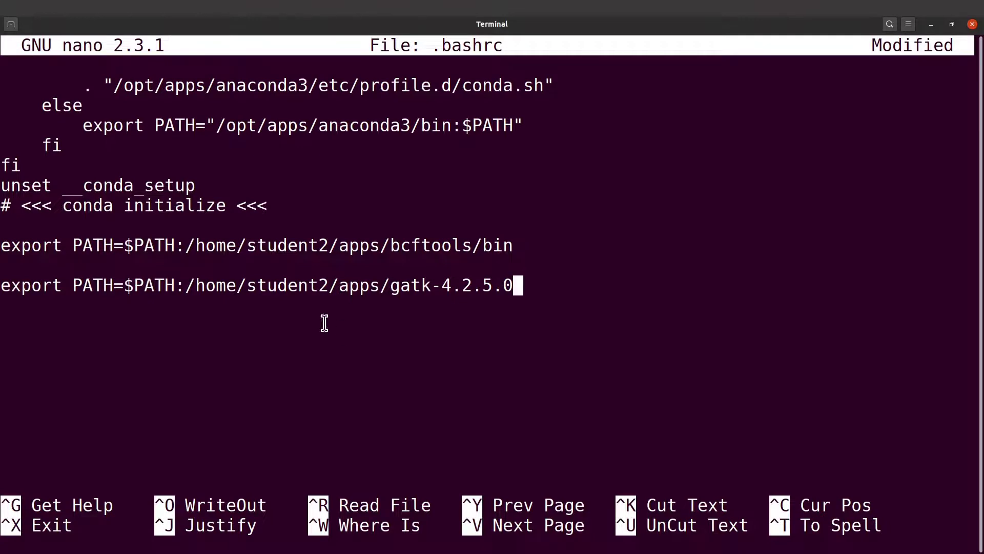
# Step: Compare the $PATH part and directory path of the new export line with the bcftools export line above it
pyautogui.moveTo(175, 284); pyautogui.dragTo(127, 283)
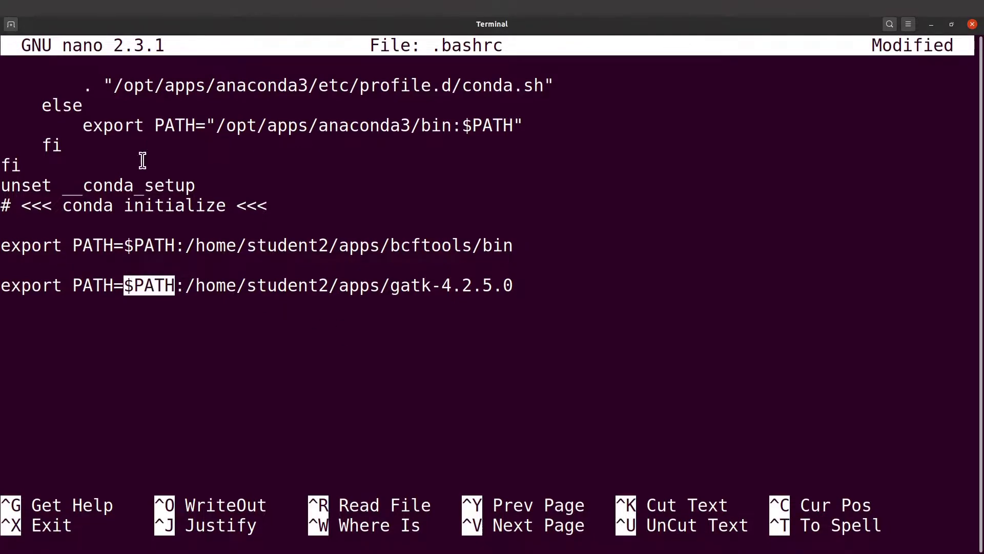
pyautogui.moveTo(128, 229); pyautogui.dragTo(180, 248)
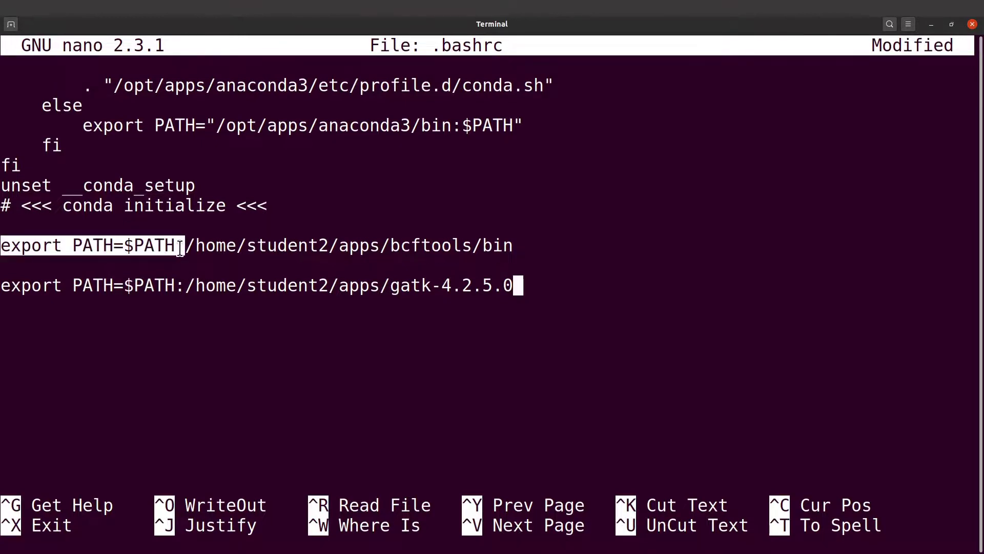
pyautogui.click(180, 248)
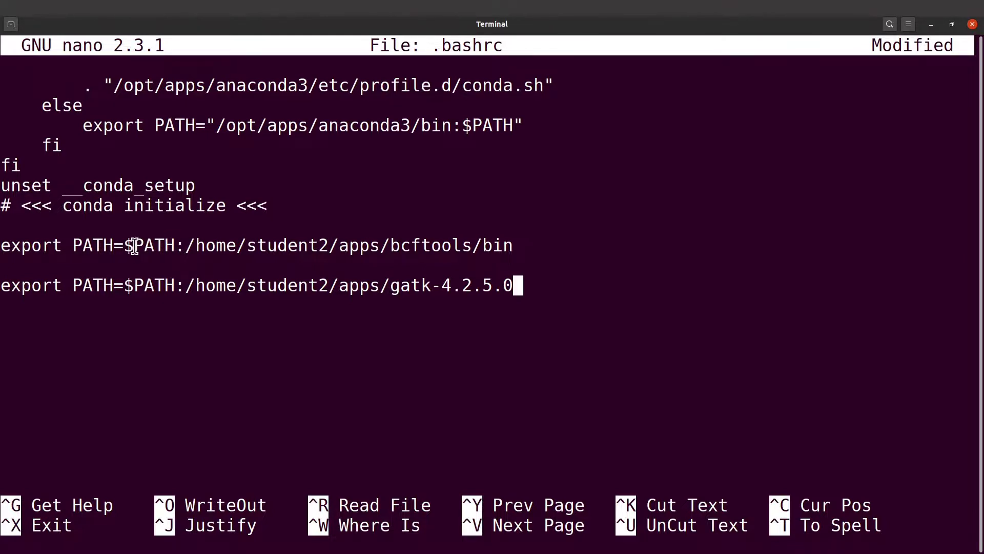
pyautogui.moveTo(136, 249); pyautogui.dragTo(154, 248)
pyautogui.click(155, 247)
pyautogui.moveTo(201, 287); pyautogui.dragTo(289, 346)
pyautogui.click(292, 345)
# Step: Save the modified .bashrc under the same name and exit nano
pyautogui.hotkey('ctrl', 'x')
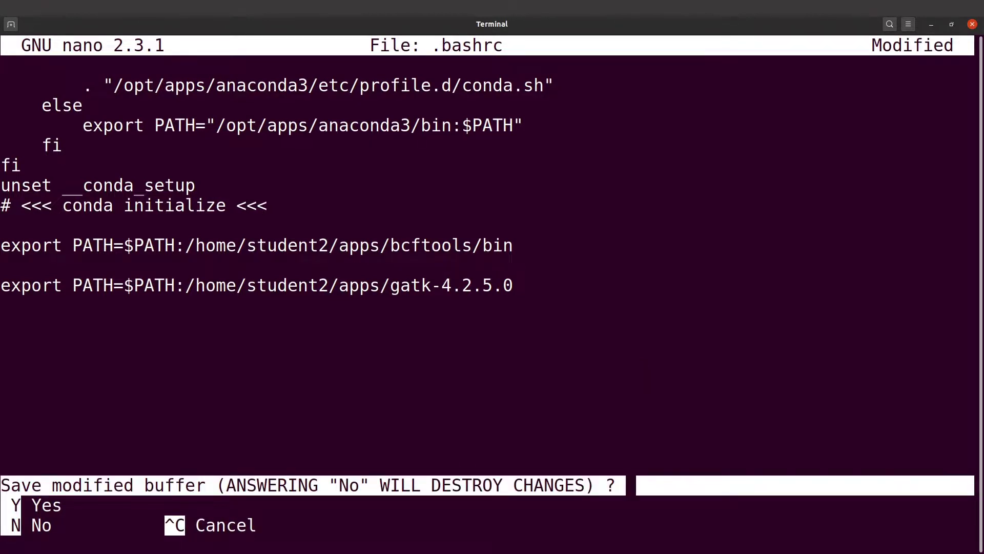
pyautogui.press('y')
pyautogui.press('Return')
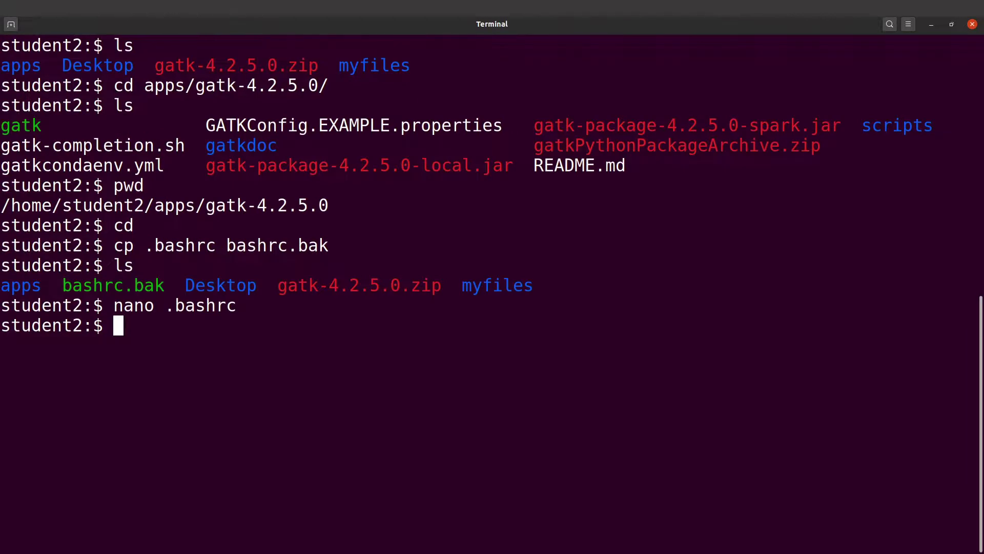
# Step: Try to run gatk by its name alone in the current terminal session to test the edited .bashrc
pyautogui.write('GAT')
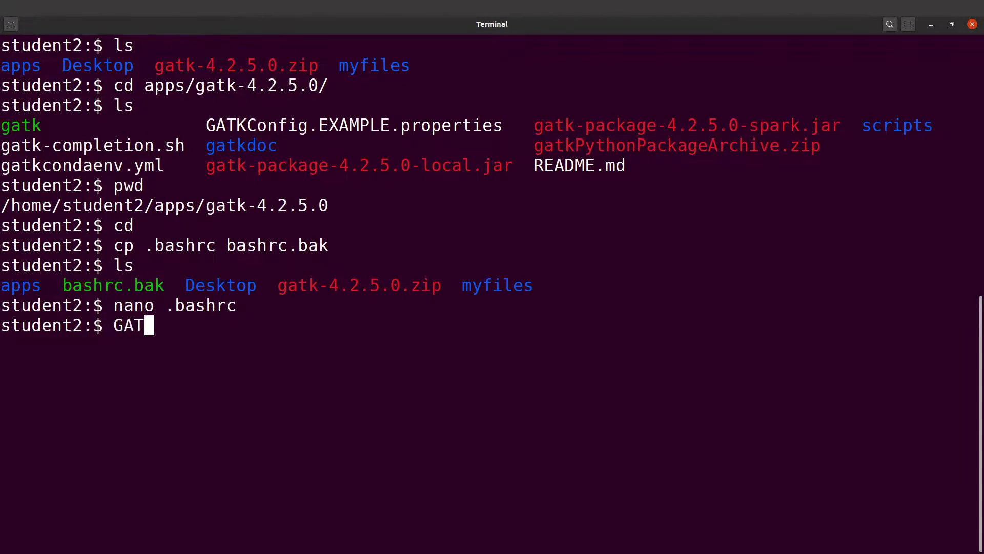
pyautogui.write('K')
pyautogui.press('BackSpace')
pyautogui.press('BackSpace')
pyautogui.press('BackSpace')
pyautogui.press('BackSpace')
pyautogui.write('a')
pyautogui.press('BackSpace')
pyautogui.write('gatk')
pyautogui.press('Return')
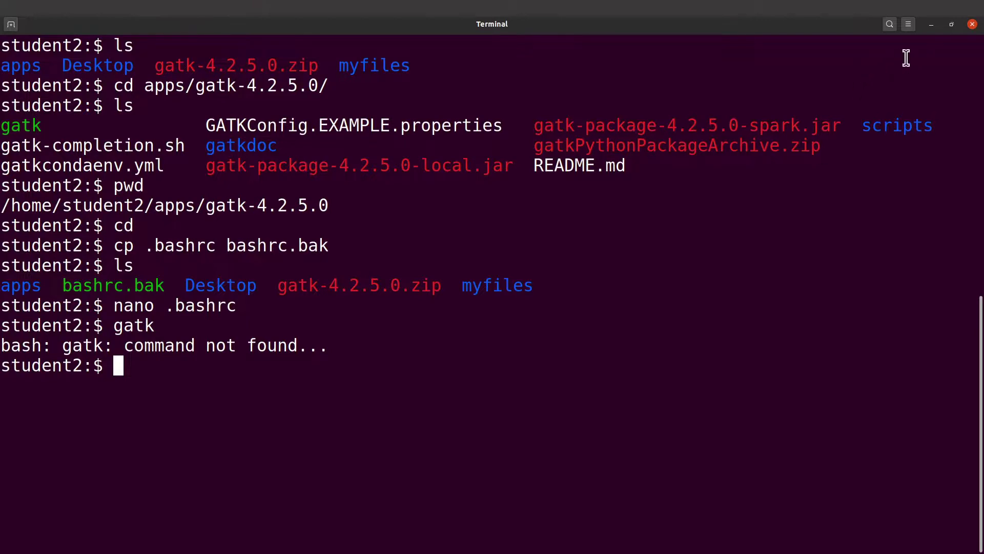
# Step: Put the current windows away, run gatk in a fresh terminal session to test the updated PATH, and clear its output
pyautogui.click(933, 24)
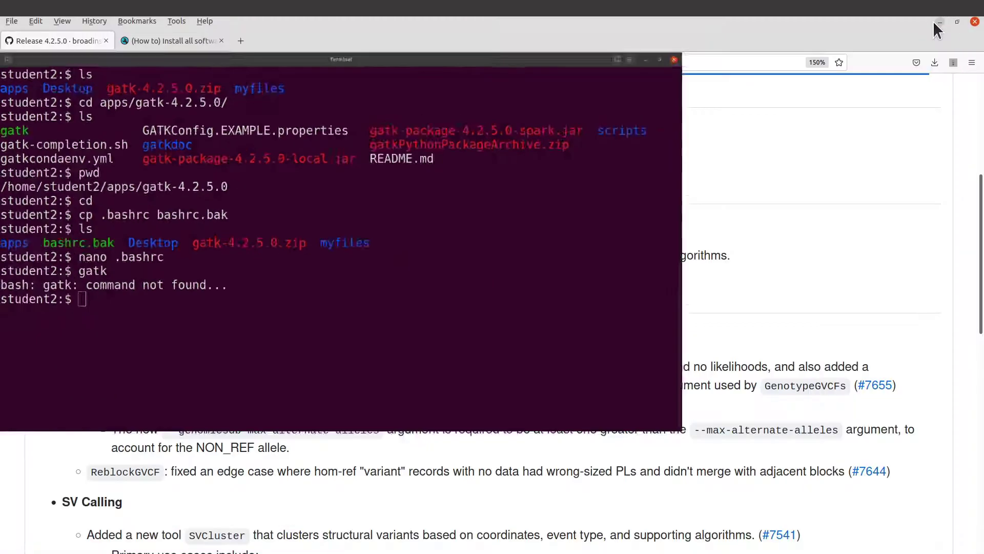
pyautogui.click(943, 23)
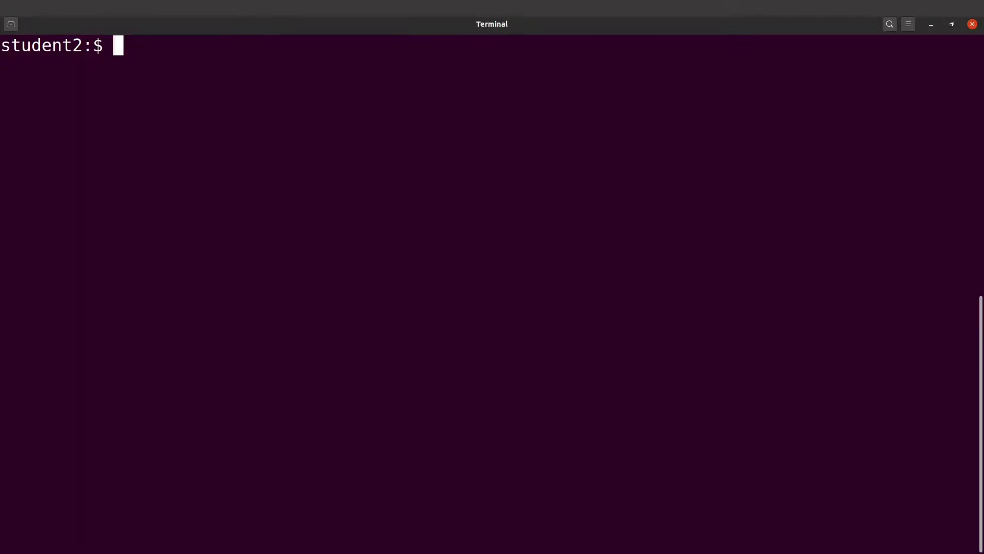
pyautogui.write('gatk')
pyautogui.press('Return')
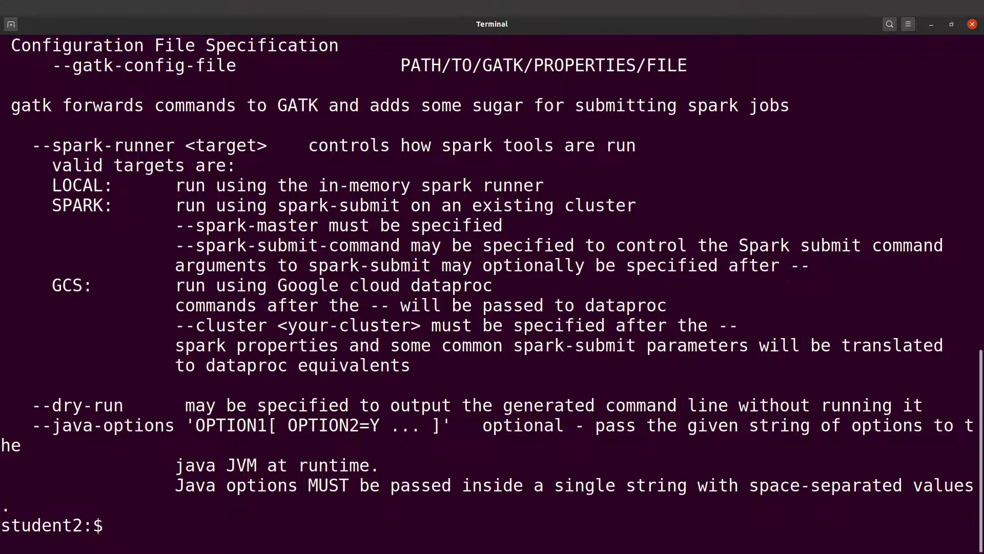
pyautogui.write('clear')
pyautogui.press('Return')
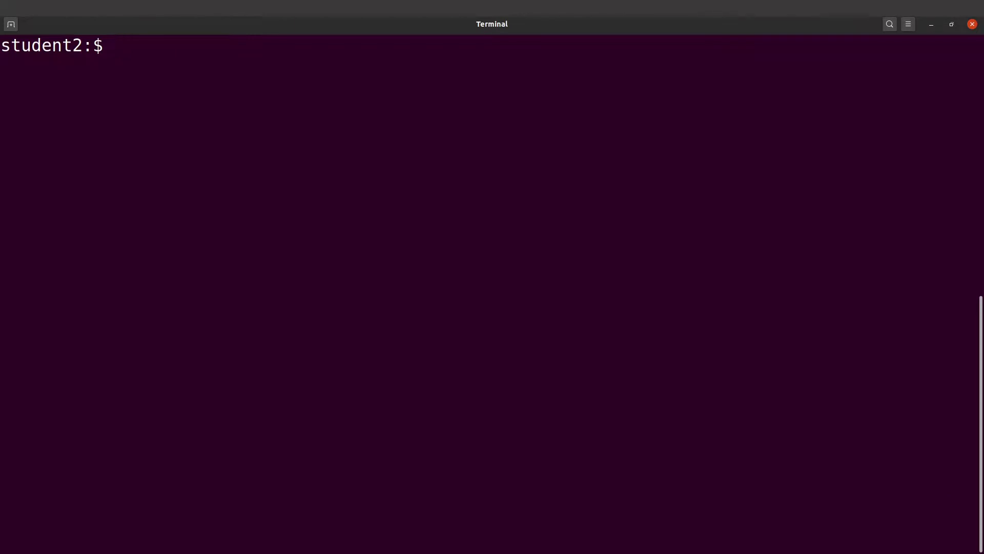
# Step: List the contents of the home directory to find leftover files from the installation
pyautogui.write('ls')
pyautogui.press('Return')
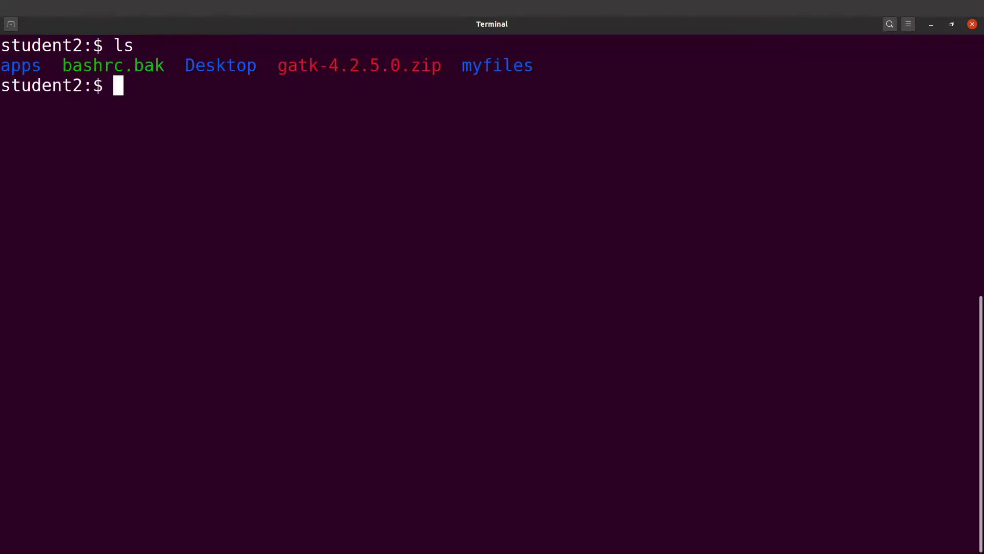
# Step: Request removal of bashrc.bak with the rm command, using the -i option so that it asks for confirmation
pyautogui.write('rm')
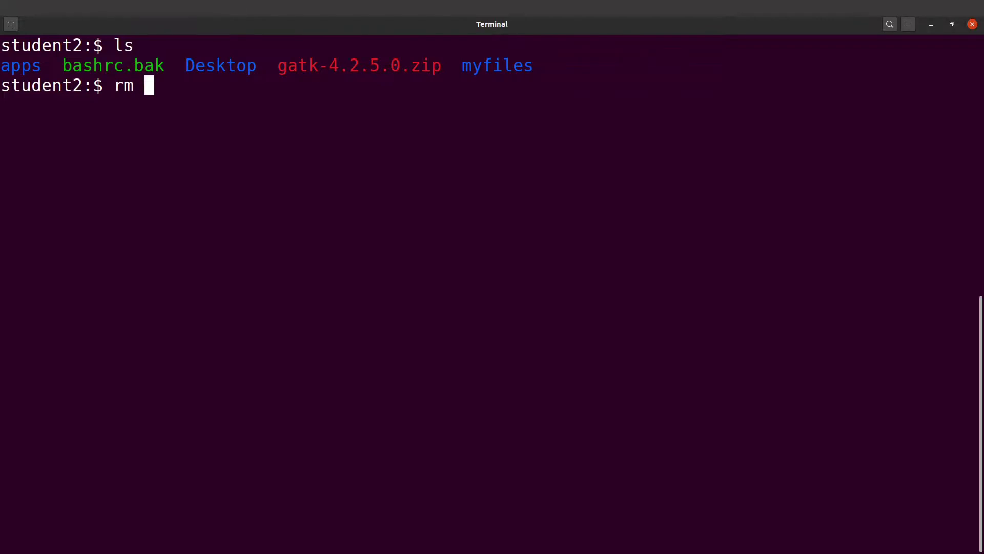
pyautogui.write(' - bashr')
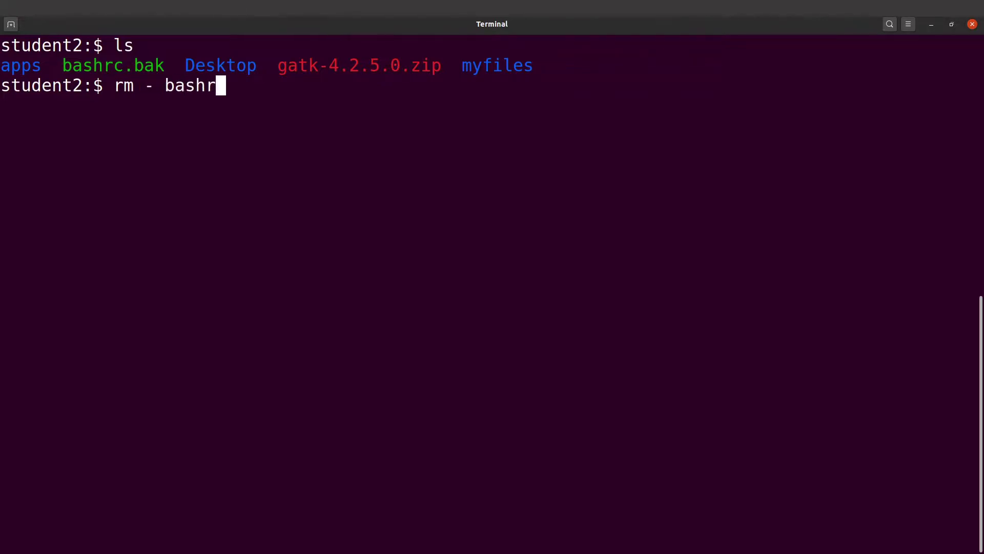
pyautogui.write('c.bak')
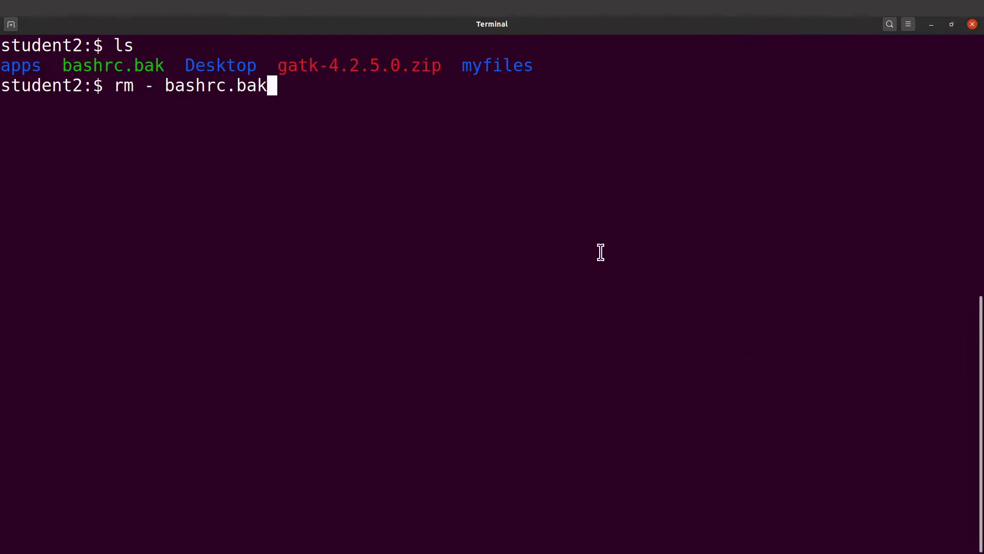
pyautogui.moveTo(58, 66); pyautogui.dragTo(165, 65)
pyautogui.click(166, 66)
pyautogui.press('BackSpace')
pyautogui.press('BackSpace')
pyautogui.press('BackSpace')
pyautogui.press('BackSpace')
pyautogui.press('BackSpace')
pyautogui.press('BackSpace')
pyautogui.press('BackSpace')
pyautogui.press('BackSpace')
pyautogui.press('BackSpace')
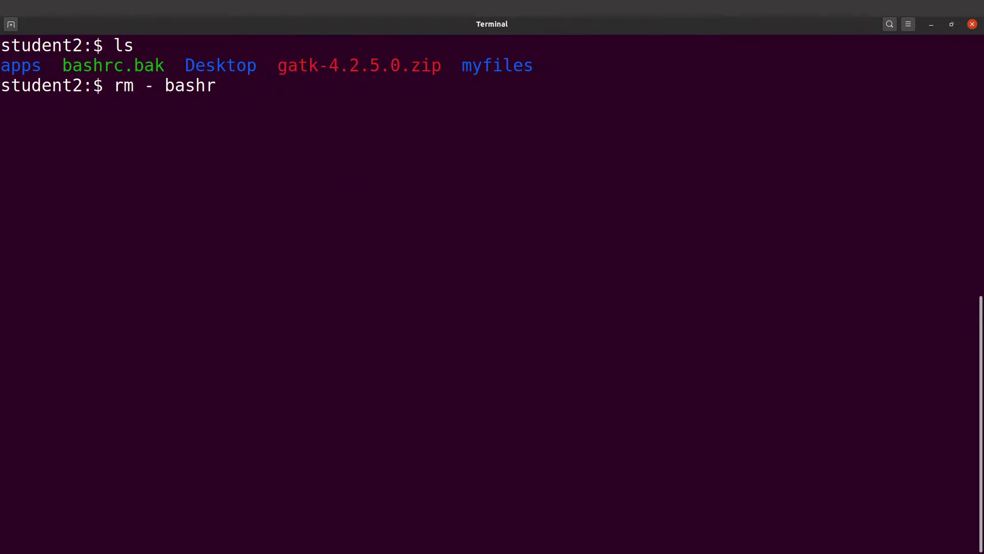
pyautogui.press('BackSpace')
pyautogui.press('BackSpace')
pyautogui.write('i bas')
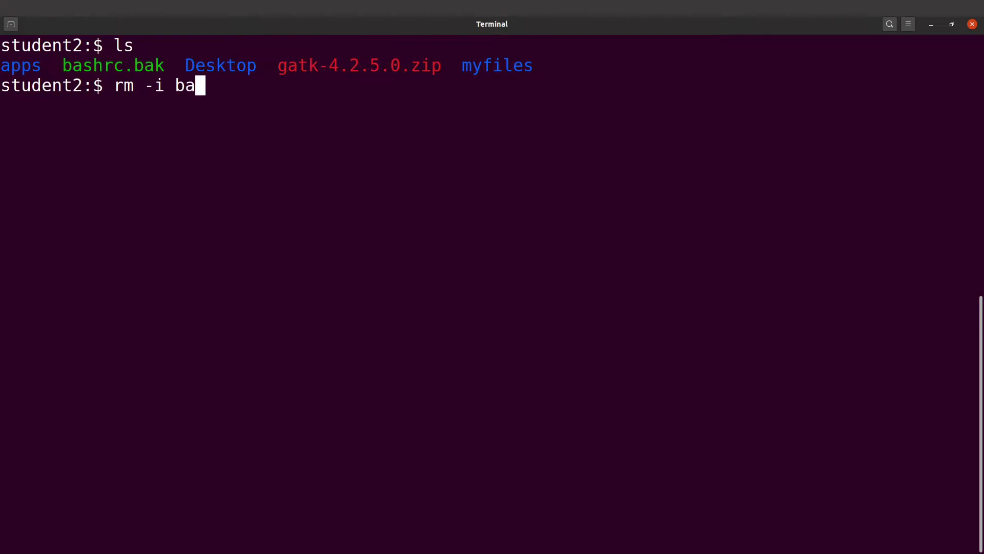
pyautogui.press('Tab')
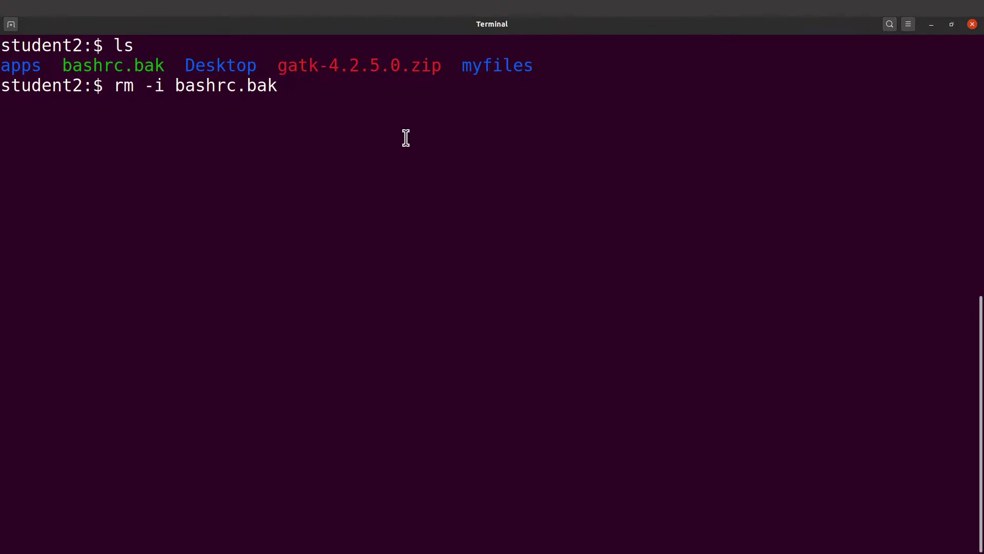
pyautogui.press('Return')
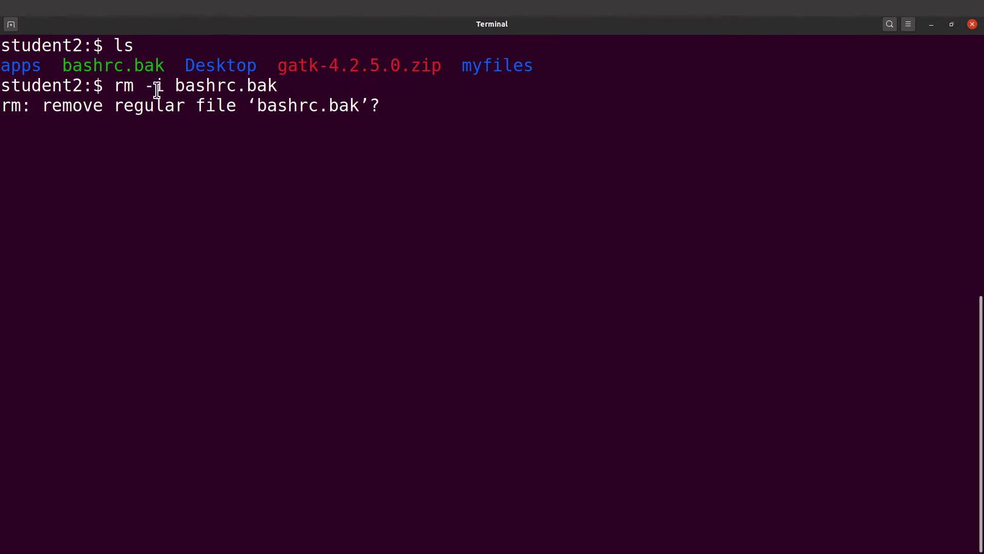
# Step: Check the rm command and the listed bashrc.bak name, and decline the removal by leaving the confirmation answer blank
pyautogui.moveTo(141, 87); pyautogui.dragTo(116, 88)
pyautogui.click(113, 87)
pyautogui.moveTo(165, 67); pyautogui.dragTo(68, 65)
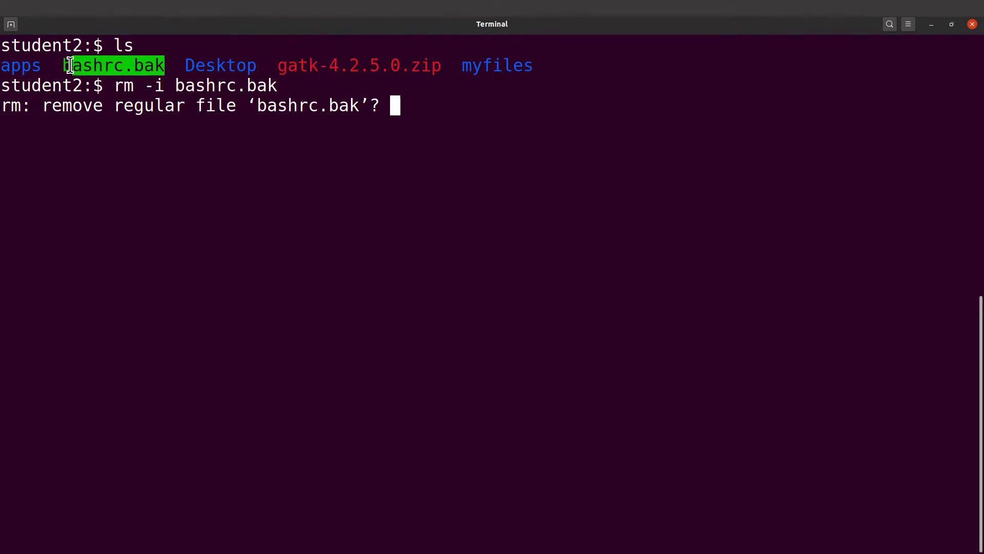
pyautogui.click(68, 66)
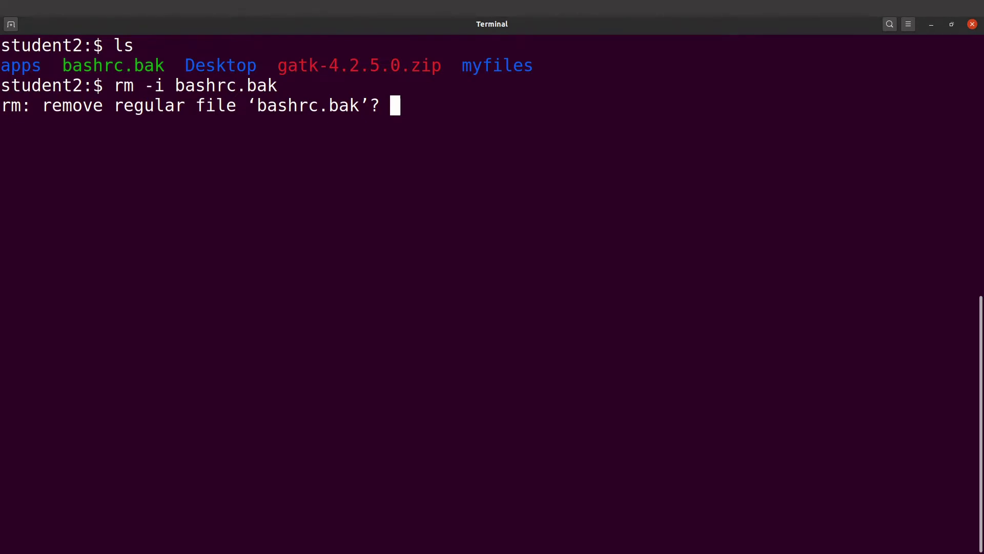
pyautogui.press('Return')
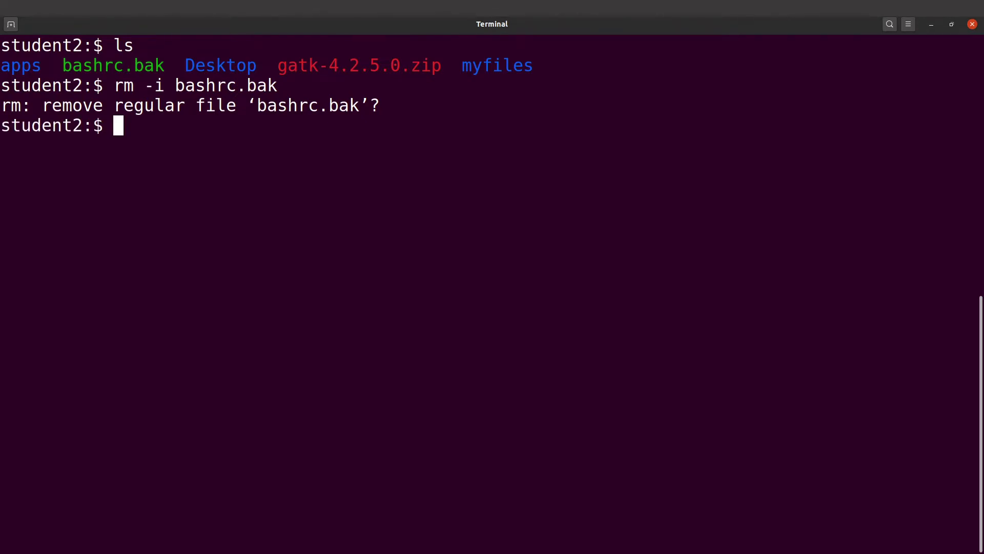
# Step: Delete the downloaded archive gatk-4.2.5.0.zip from the home directory with rm
pyautogui.write('mr ga')
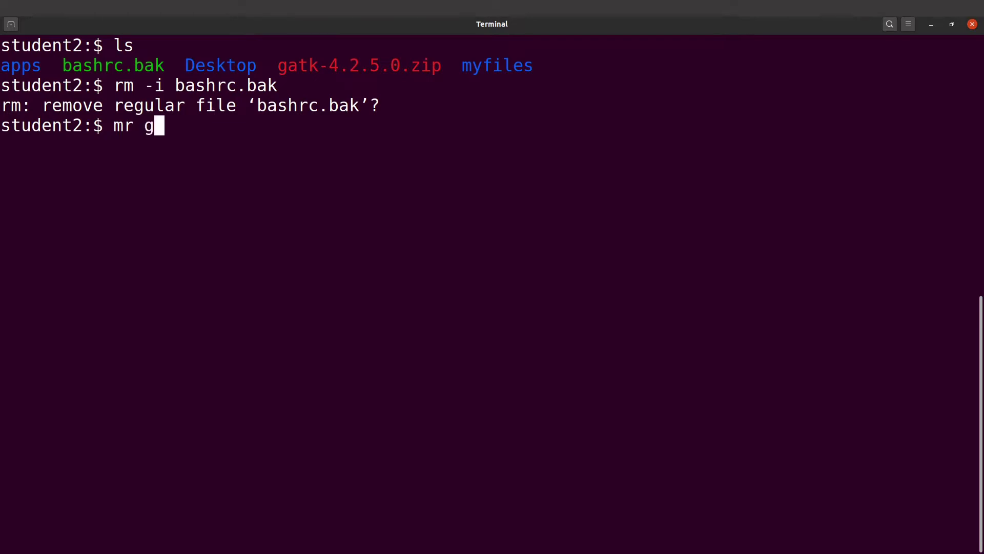
pyautogui.press('BackSpace')
pyautogui.press('BackSpace')
pyautogui.press('BackSpace')
pyautogui.press('BackSpace')
pyautogui.press('BackSpace')
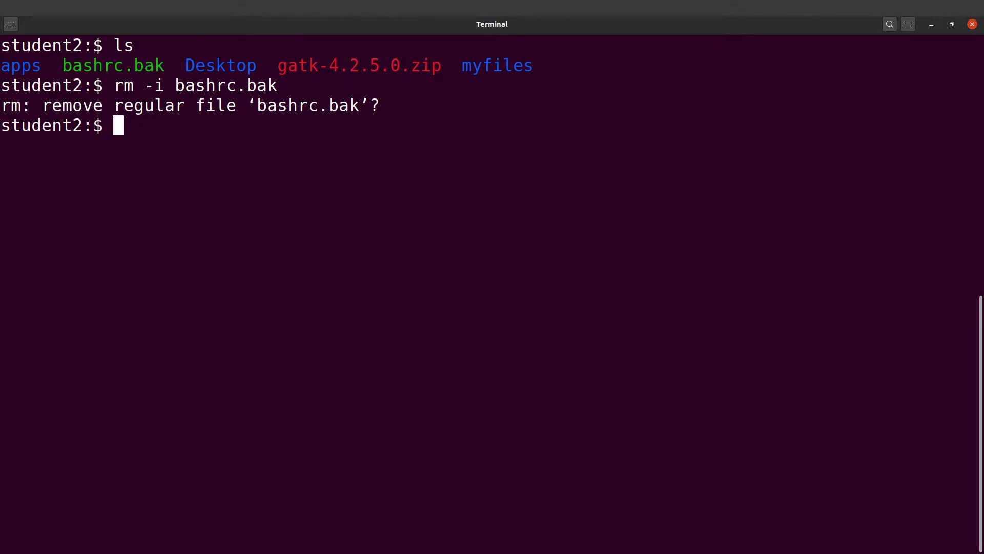
pyautogui.write('rm ga')
pyautogui.press('Tab')
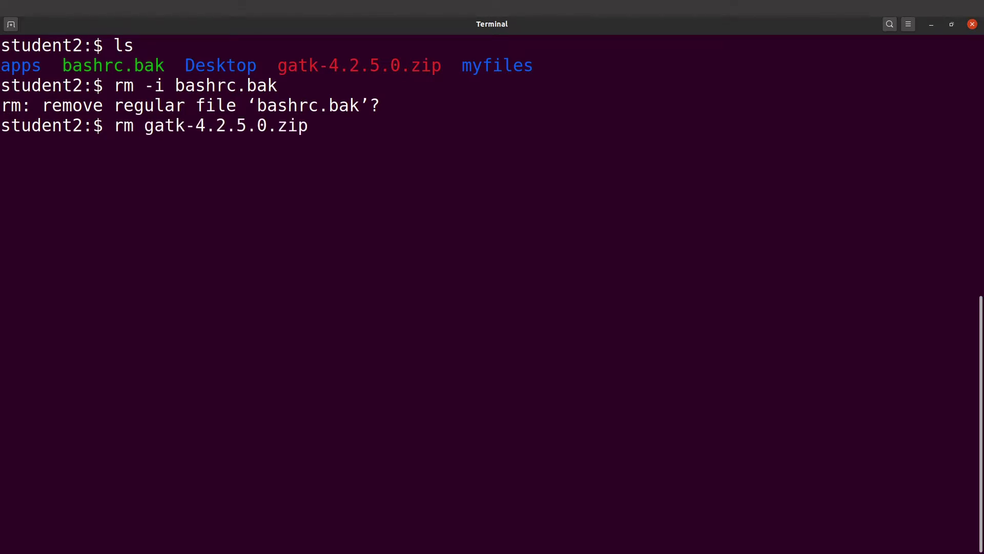
pyautogui.press('Return')
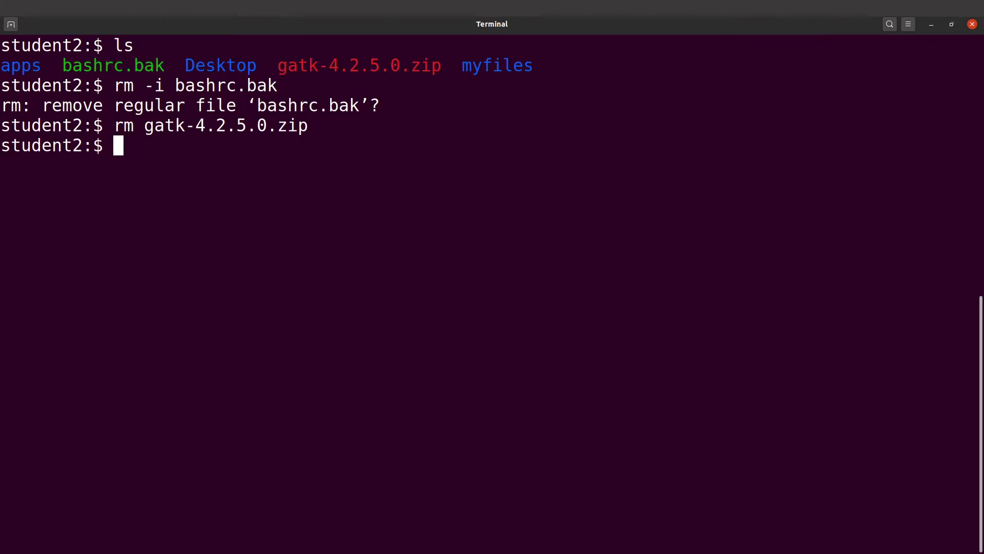